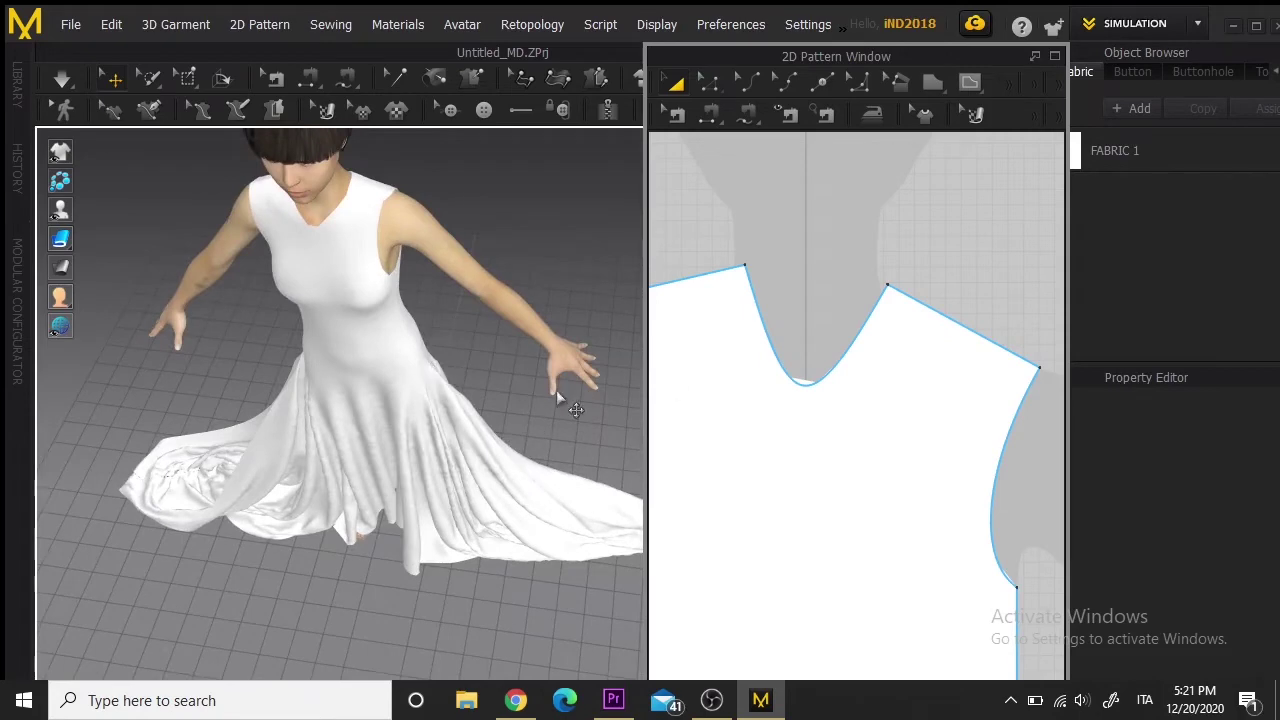
# Deepen the front pattern's neckline curve into a long, narrow plunge about 35 cm along the edge
pyautogui.moveTo(557, 398); pyautogui.dragTo(550, 470, button='right')
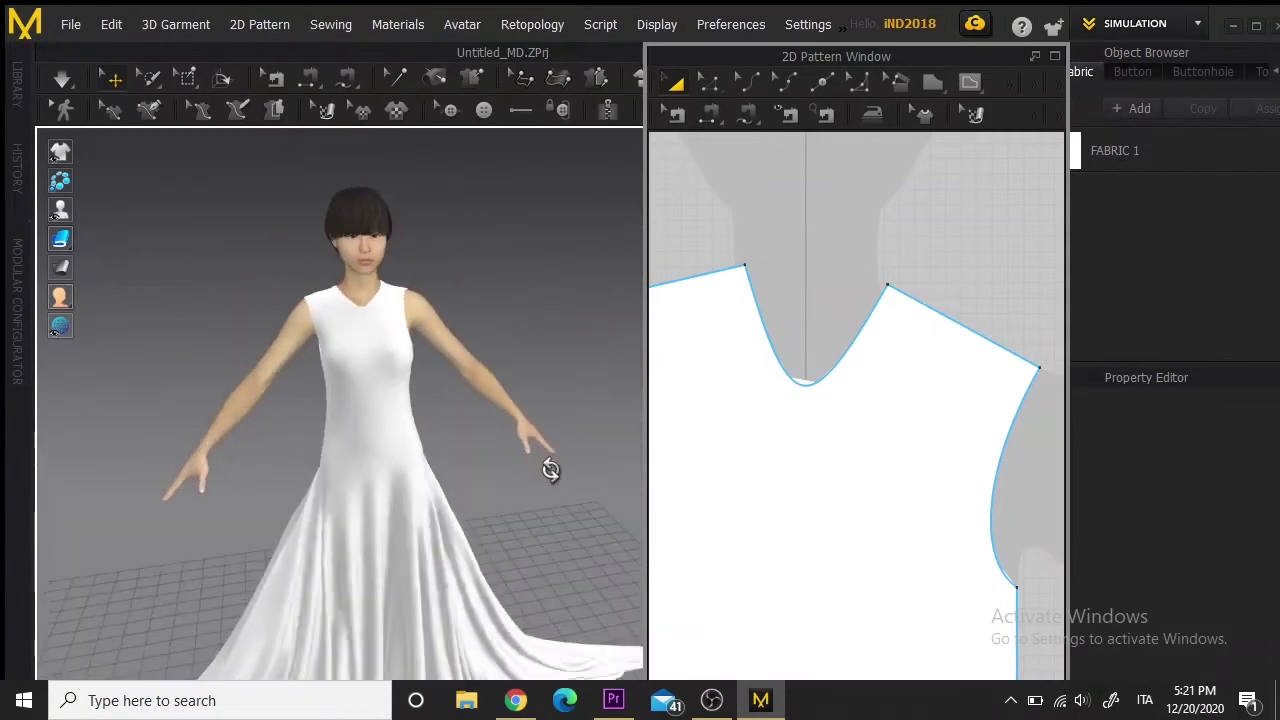
pyautogui.click(743, 86)
pyautogui.click(812, 396)
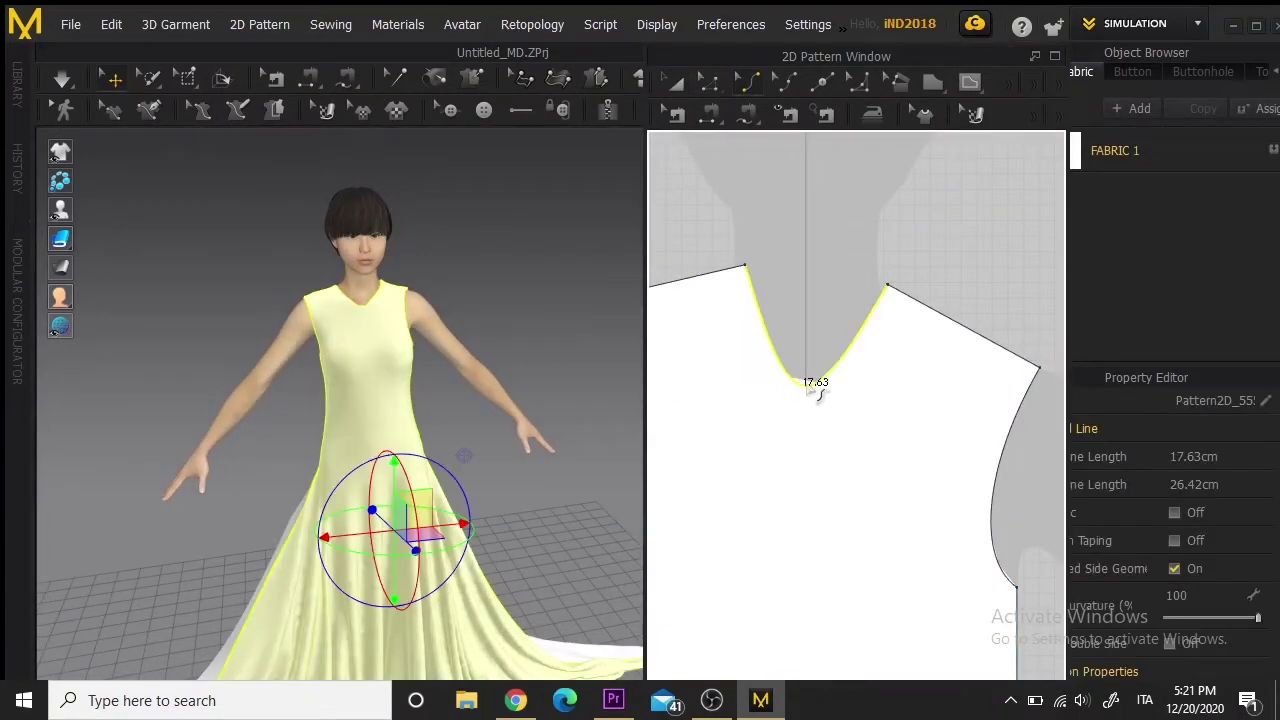
pyautogui.moveTo(804, 426); pyautogui.dragTo(799, 438)
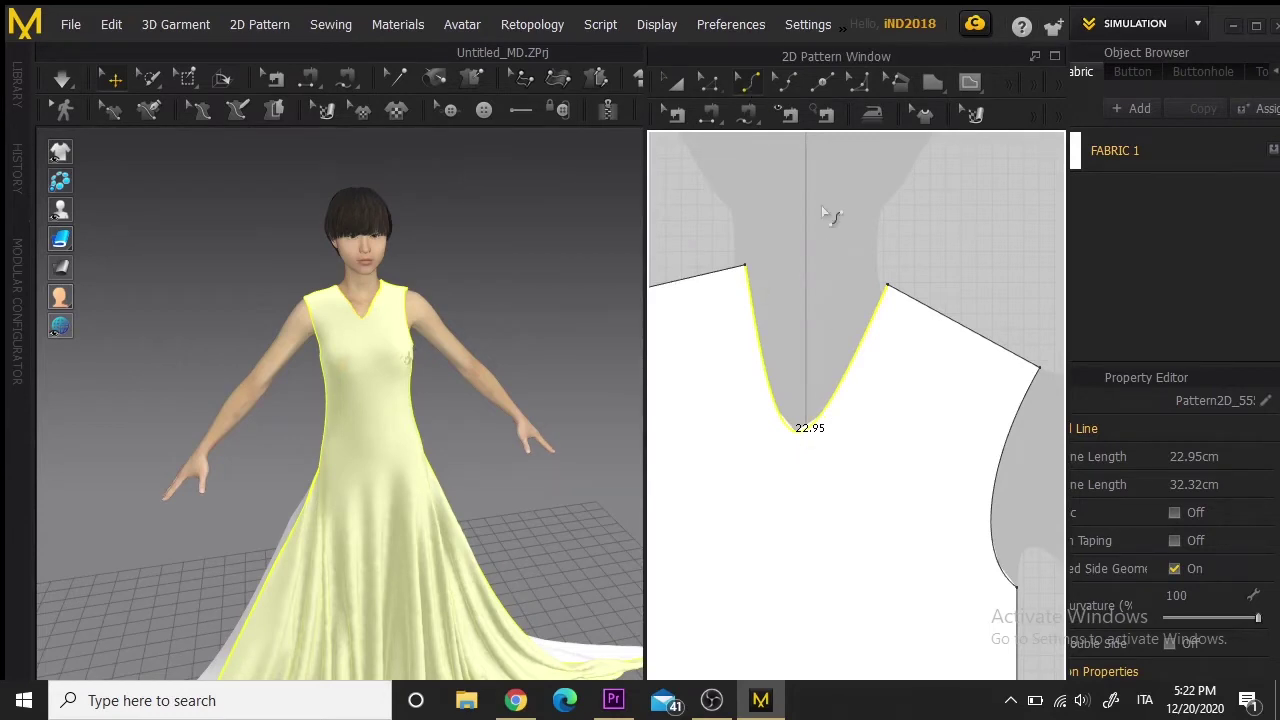
pyautogui.click(911, 353)
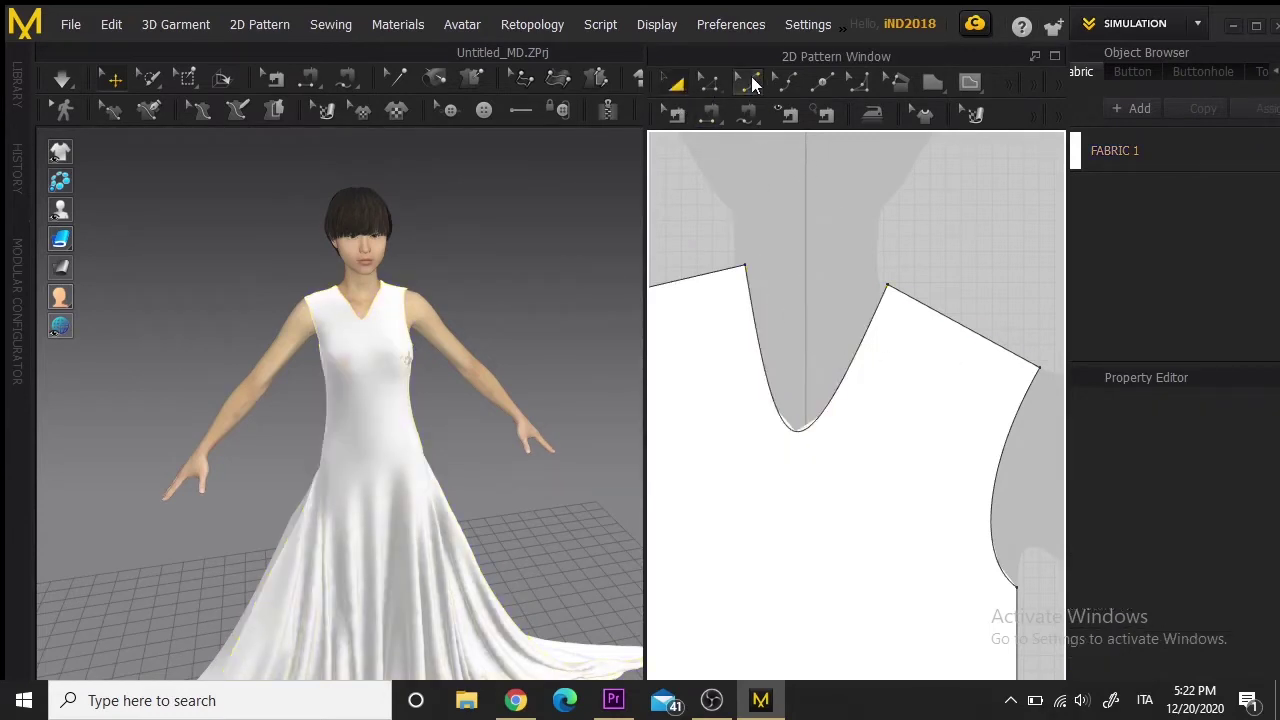
pyautogui.click(754, 84)
pyautogui.moveTo(806, 438); pyautogui.dragTo(809, 550)
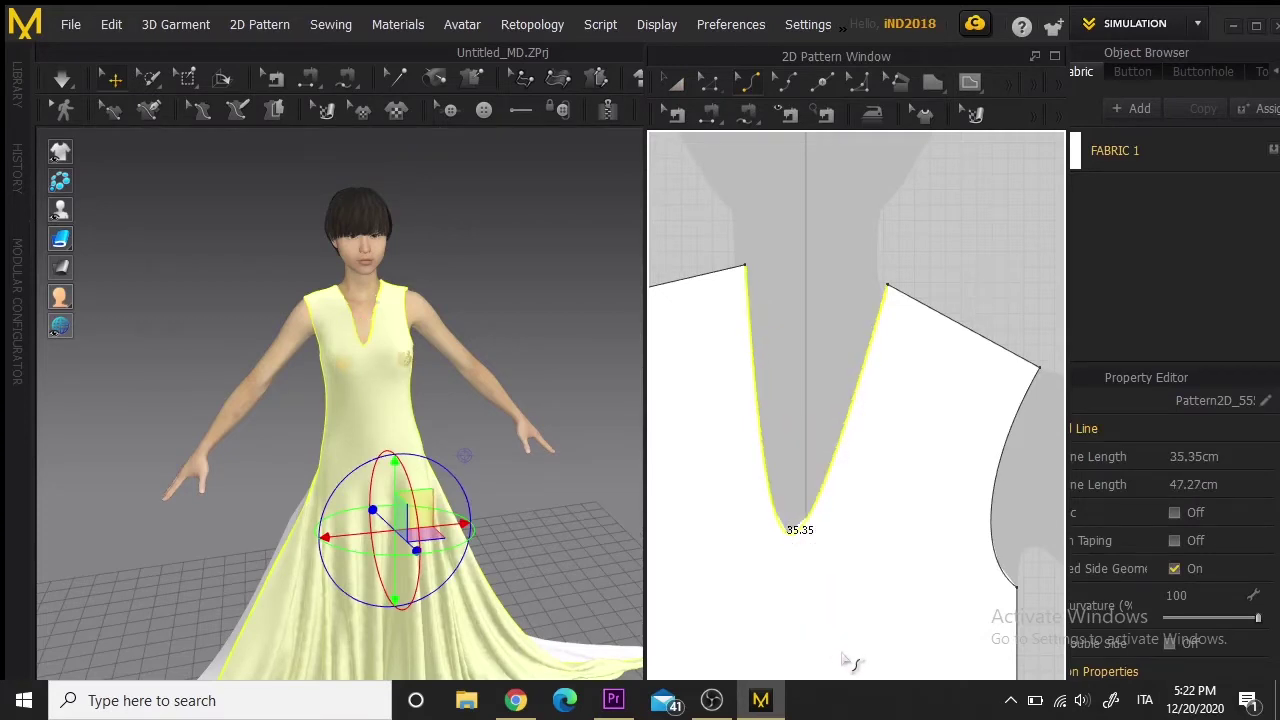
pyautogui.click(782, 328)
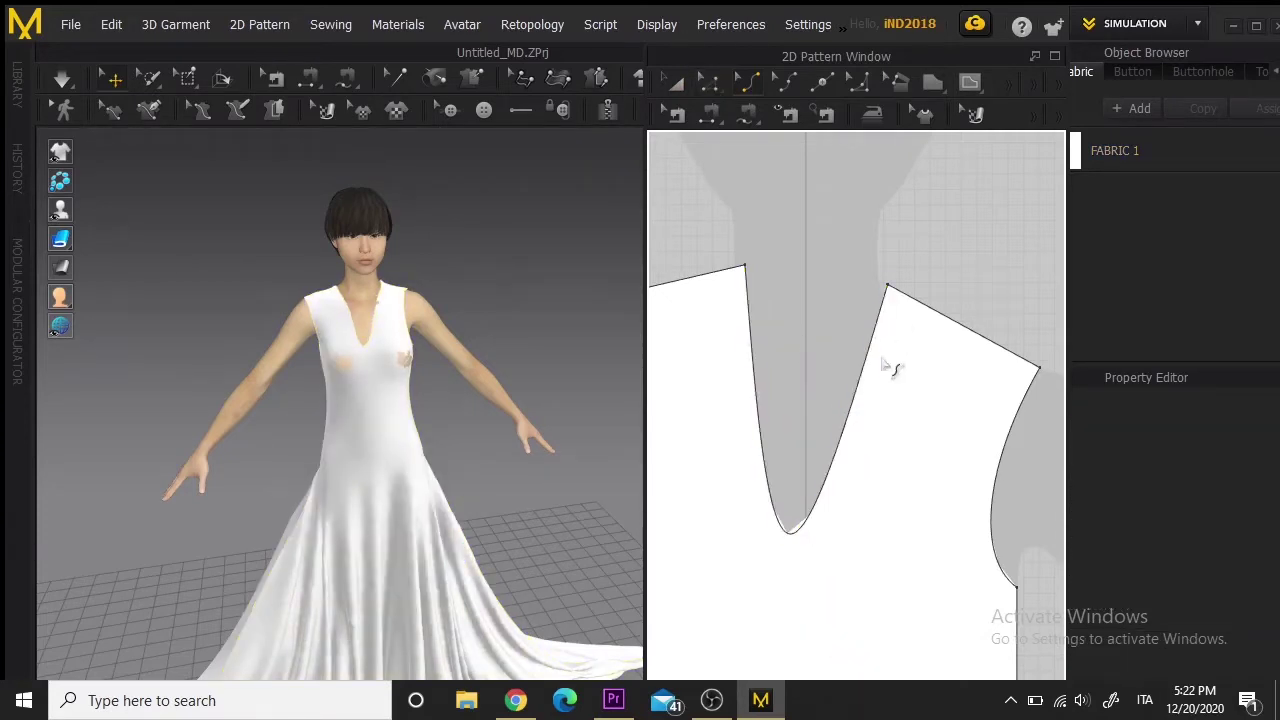
pyautogui.click(861, 405)
pyautogui.click(765, 529)
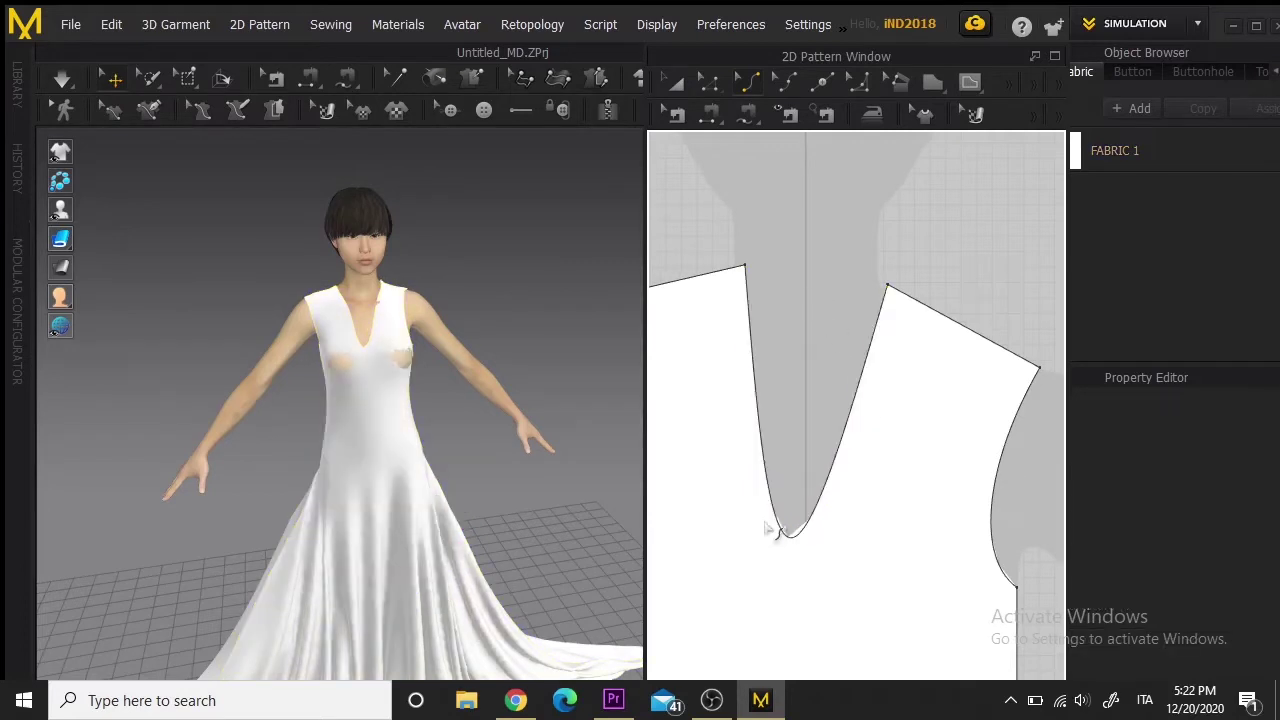
# Add a point at the neckline's lowest spot and bow both side segments outward into a wide scoop, the left one about 20.5 cm long
pyautogui.click(820, 84)
pyautogui.click(880, 385)
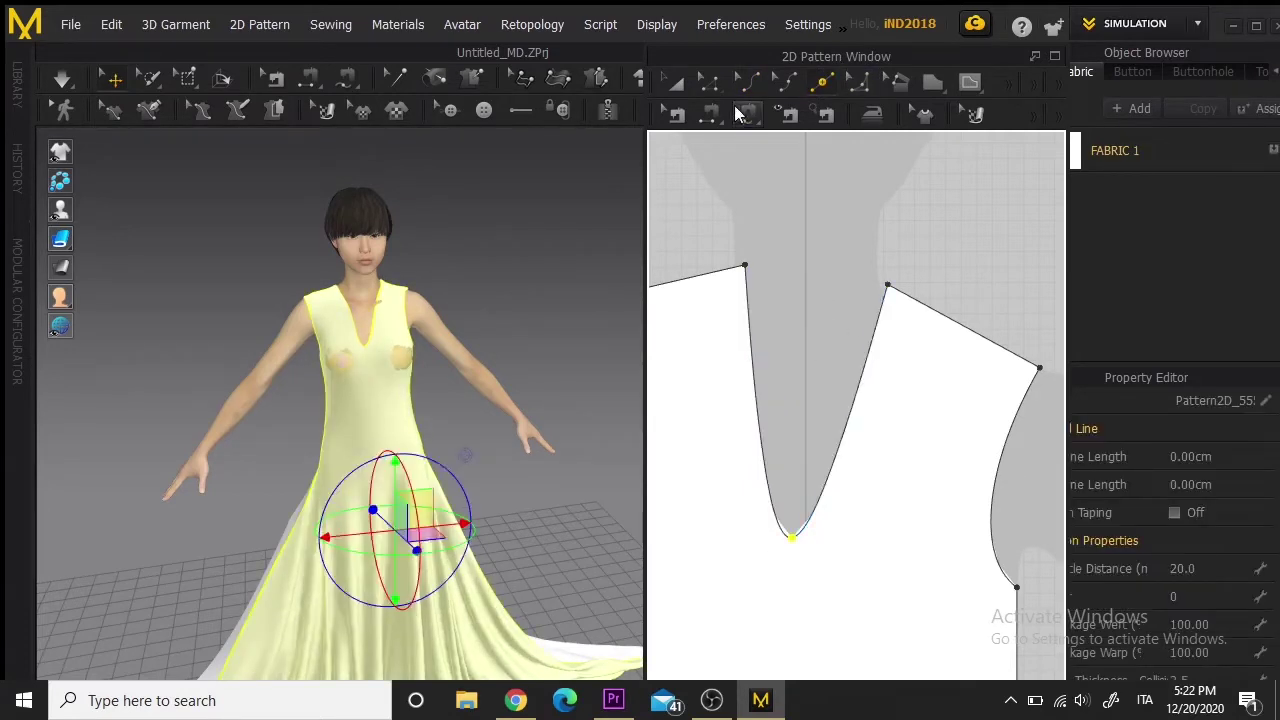
pyautogui.moveTo(855, 413); pyautogui.dragTo(882, 428)
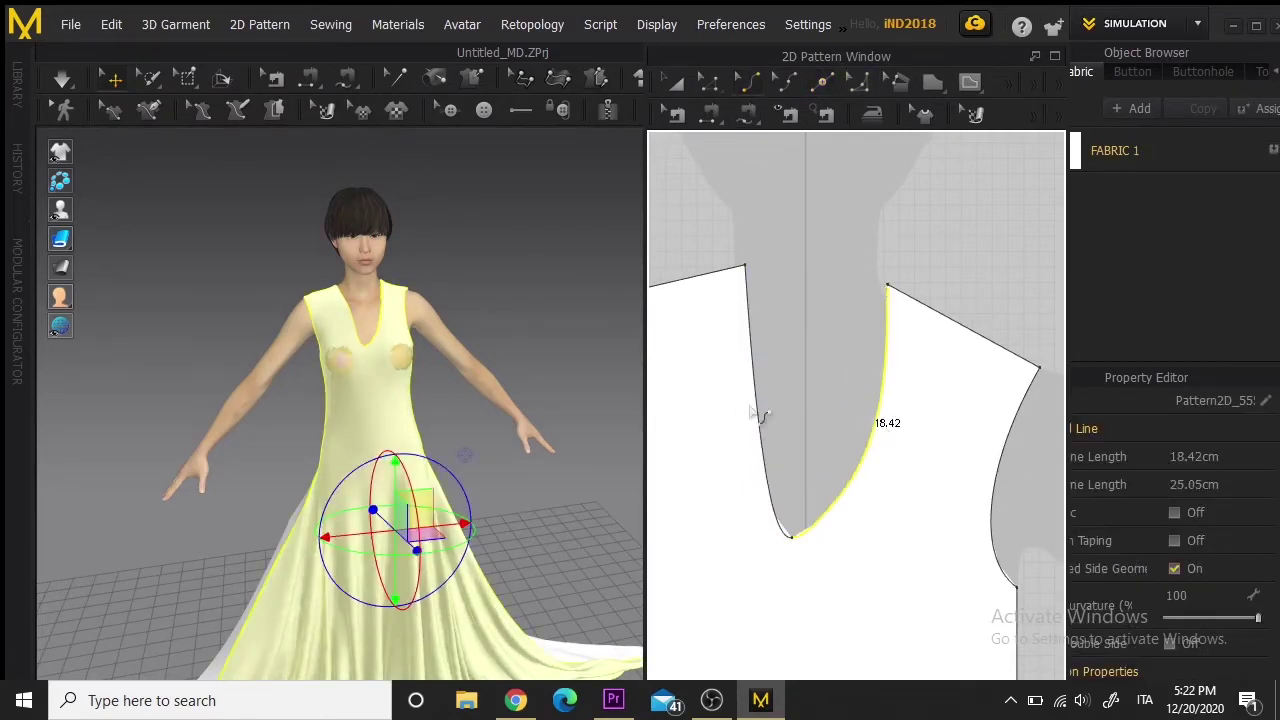
pyautogui.moveTo(757, 404); pyautogui.dragTo(737, 408)
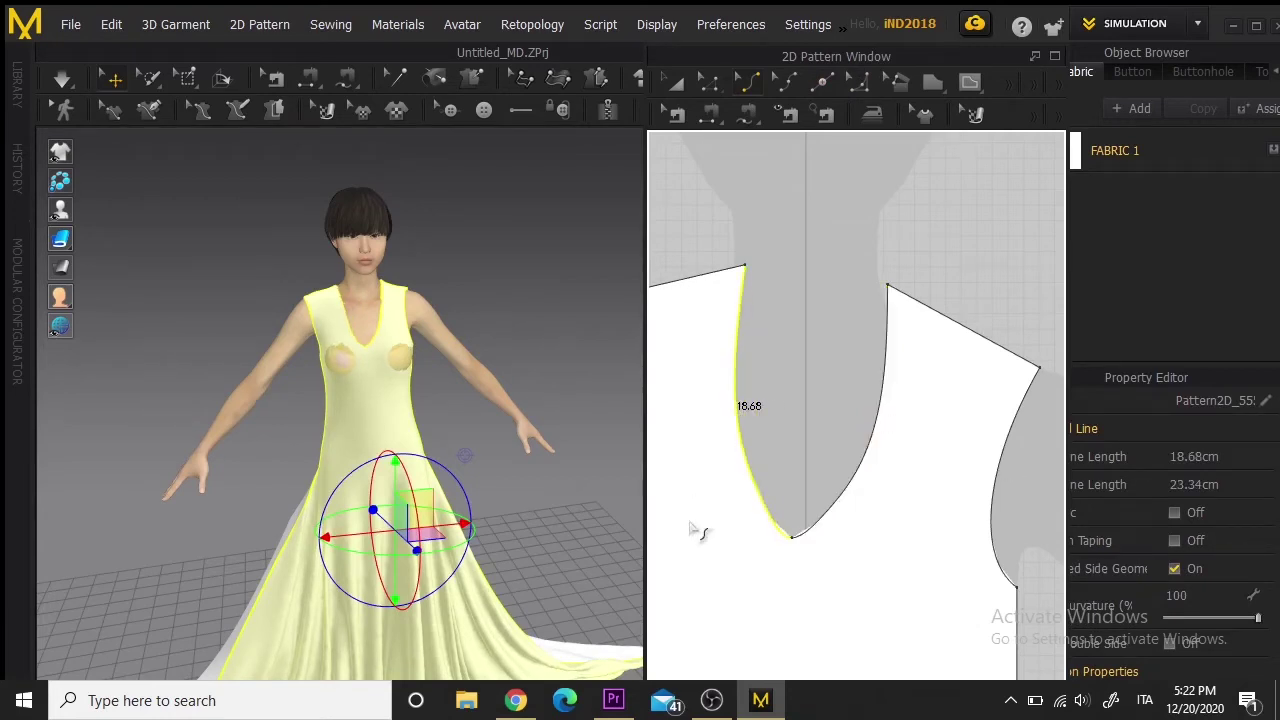
pyautogui.moveTo(886, 405); pyautogui.dragTo(905, 440)
pyautogui.moveTo(740, 428); pyautogui.dragTo(697, 416)
# Run the simulation and pull the fabric over both sides of the avatar's chest to cover the exposed skin
pyautogui.press('space')
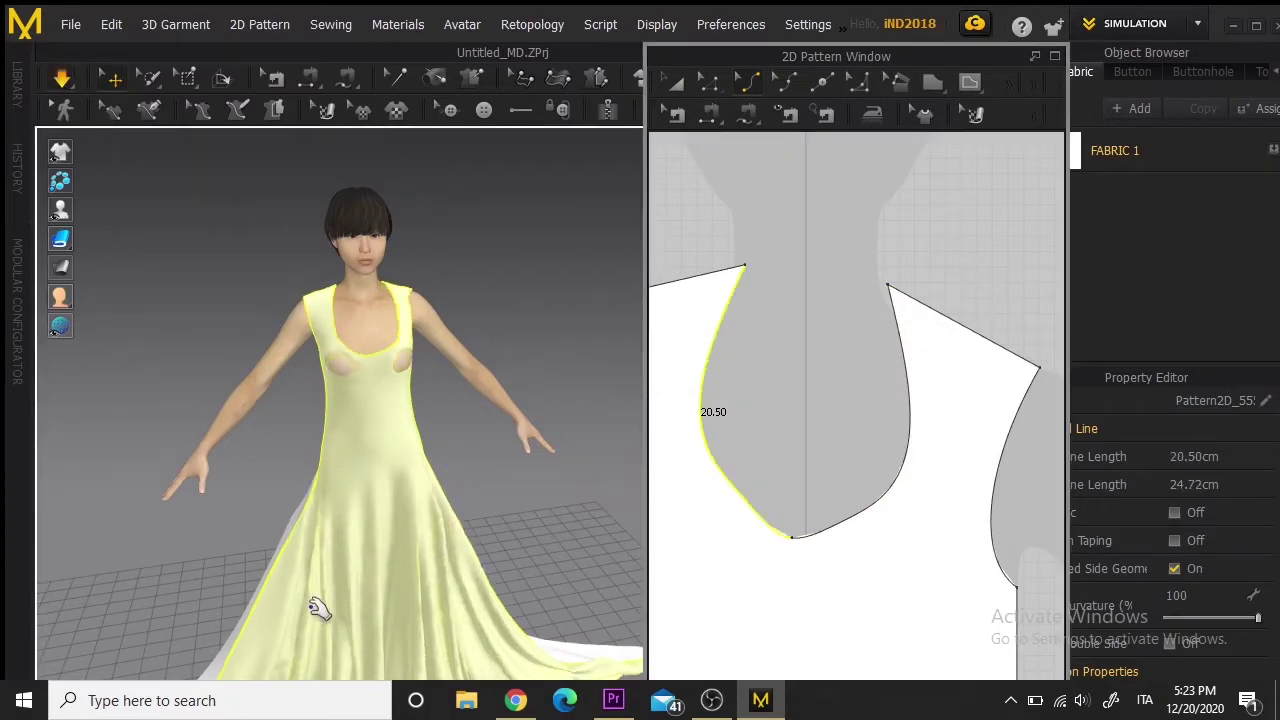
pyautogui.click(360, 374)
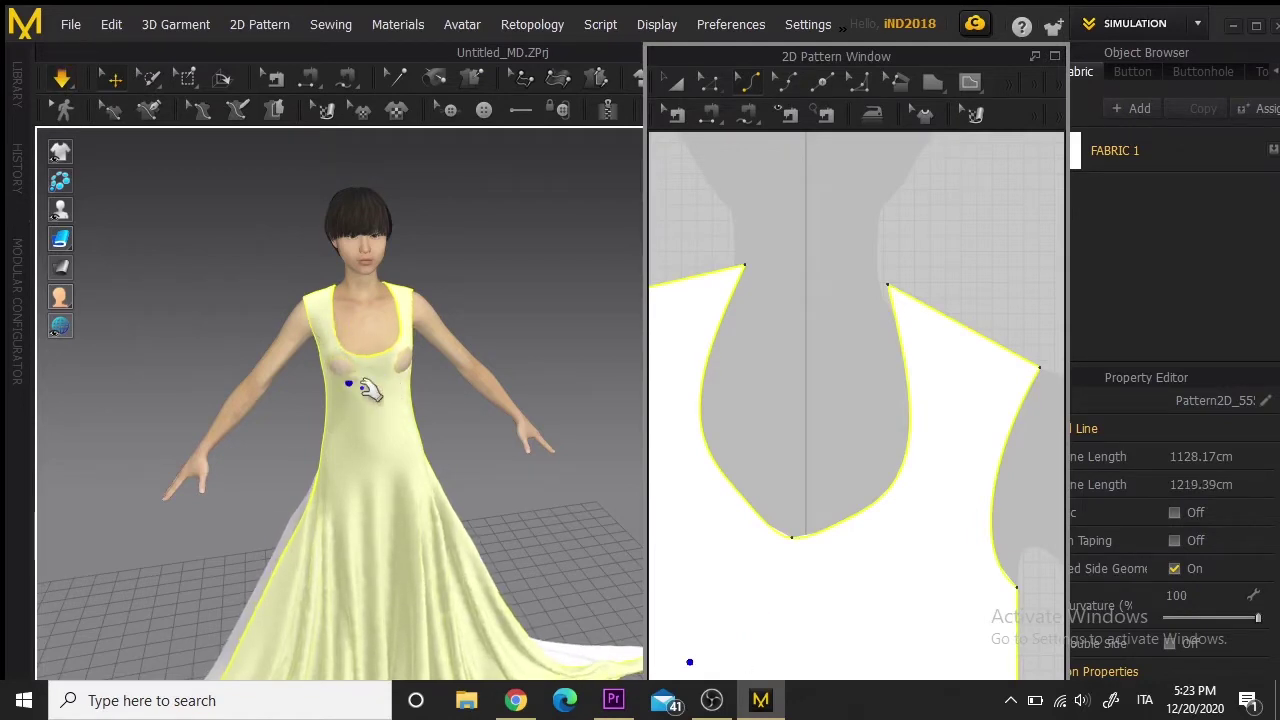
pyautogui.click(403, 359)
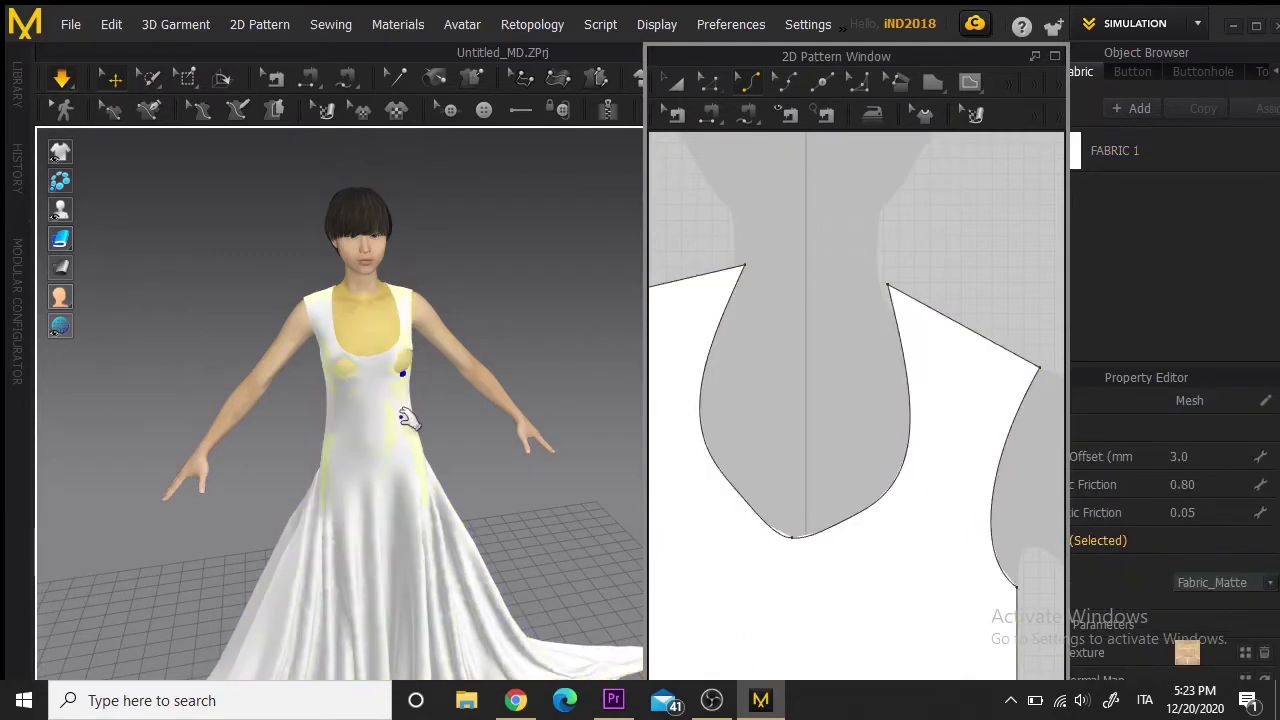
pyautogui.click(503, 460)
pyautogui.scroll(4, 505, 455)
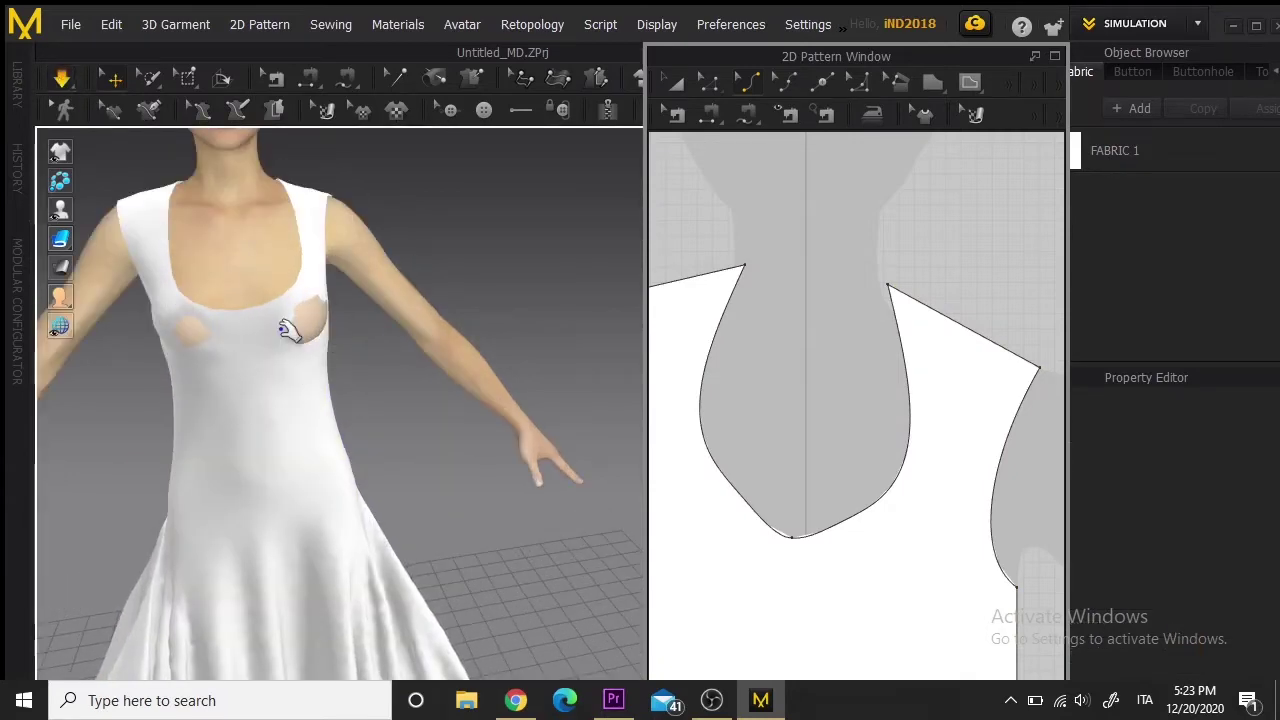
pyautogui.moveTo(282, 328); pyautogui.dragTo(346, 322)
pyautogui.click(316, 316)
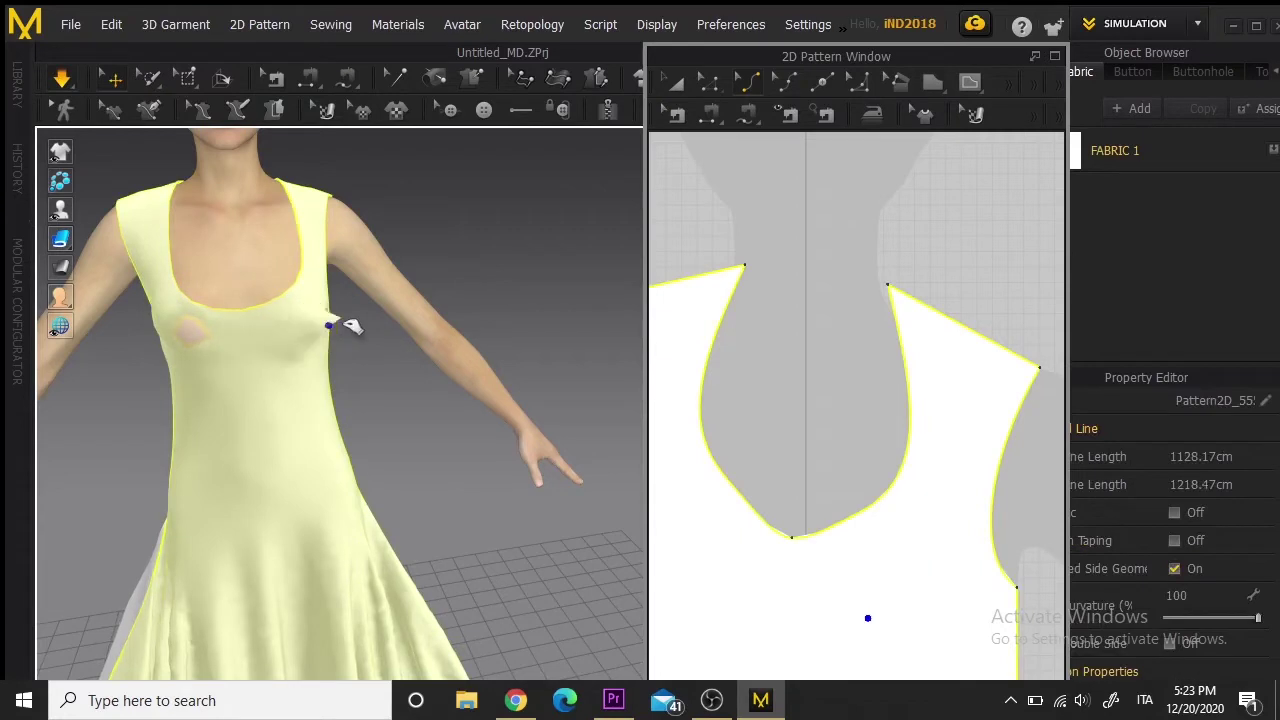
pyautogui.click(189, 340)
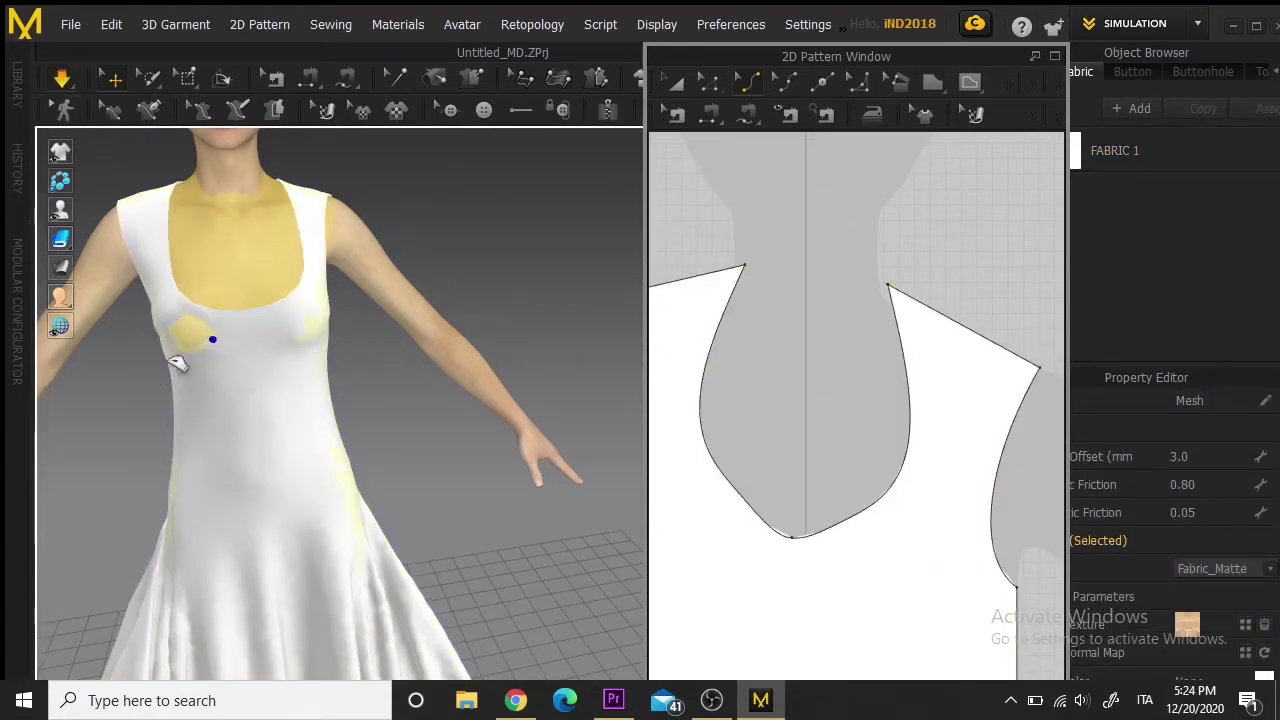
pyautogui.click(180, 362)
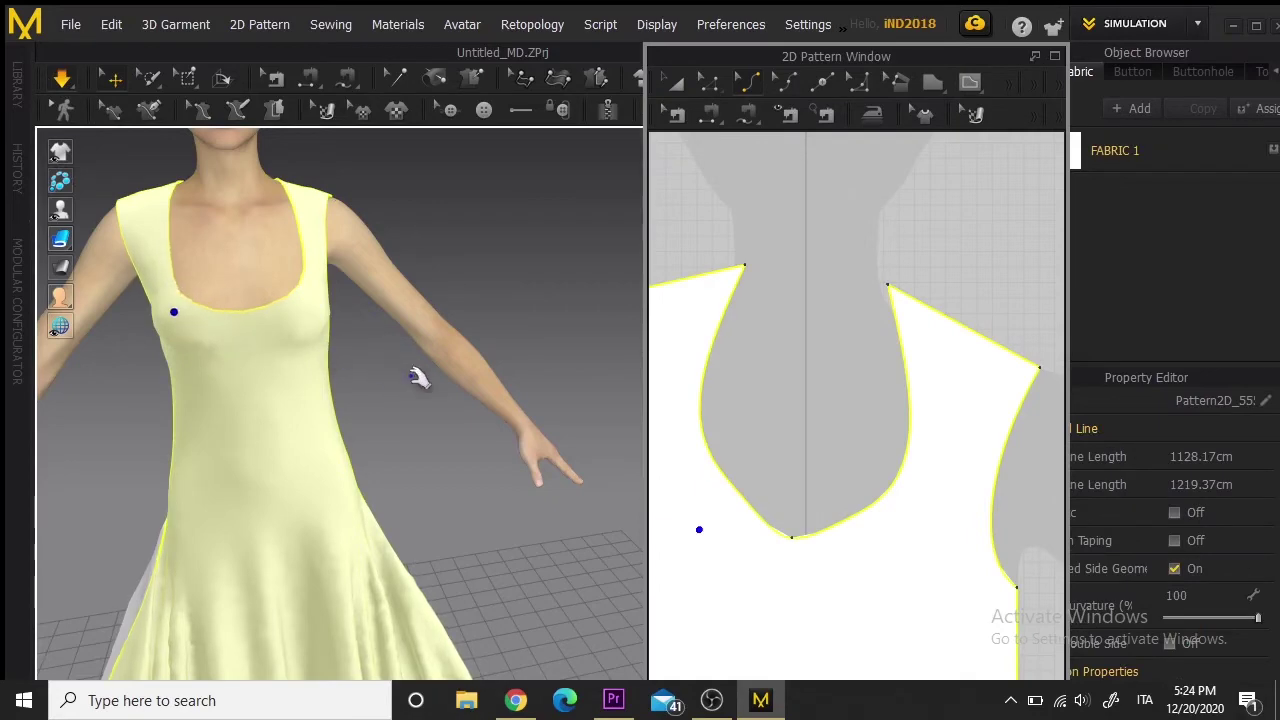
# Widen the 2D Pattern Window and raise the front pattern's middle hem point to just above the avatar silhouette's knees
pyautogui.moveTo(400, 455); pyautogui.dragTo(473, 468, button='right')
pyautogui.scroll(-4, 434, 463)
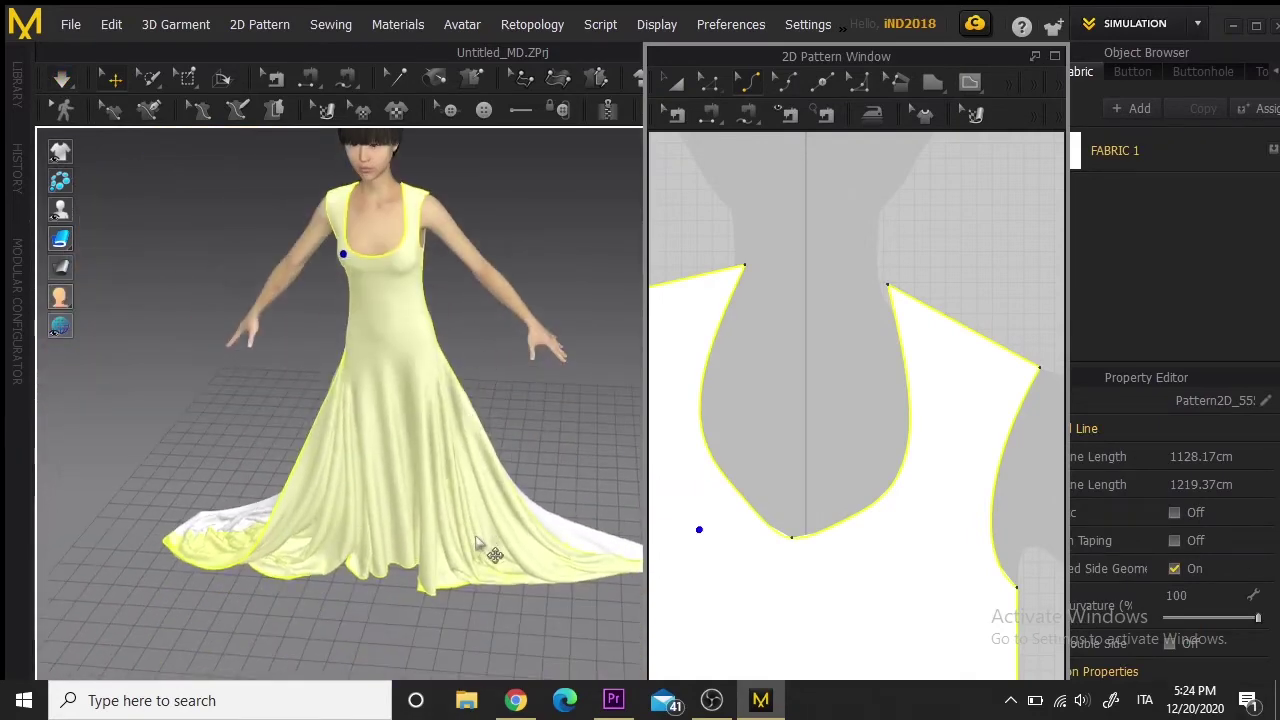
pyautogui.moveTo(646, 421); pyautogui.dragTo(552, 420)
pyautogui.scroll(-6, 716, 527)
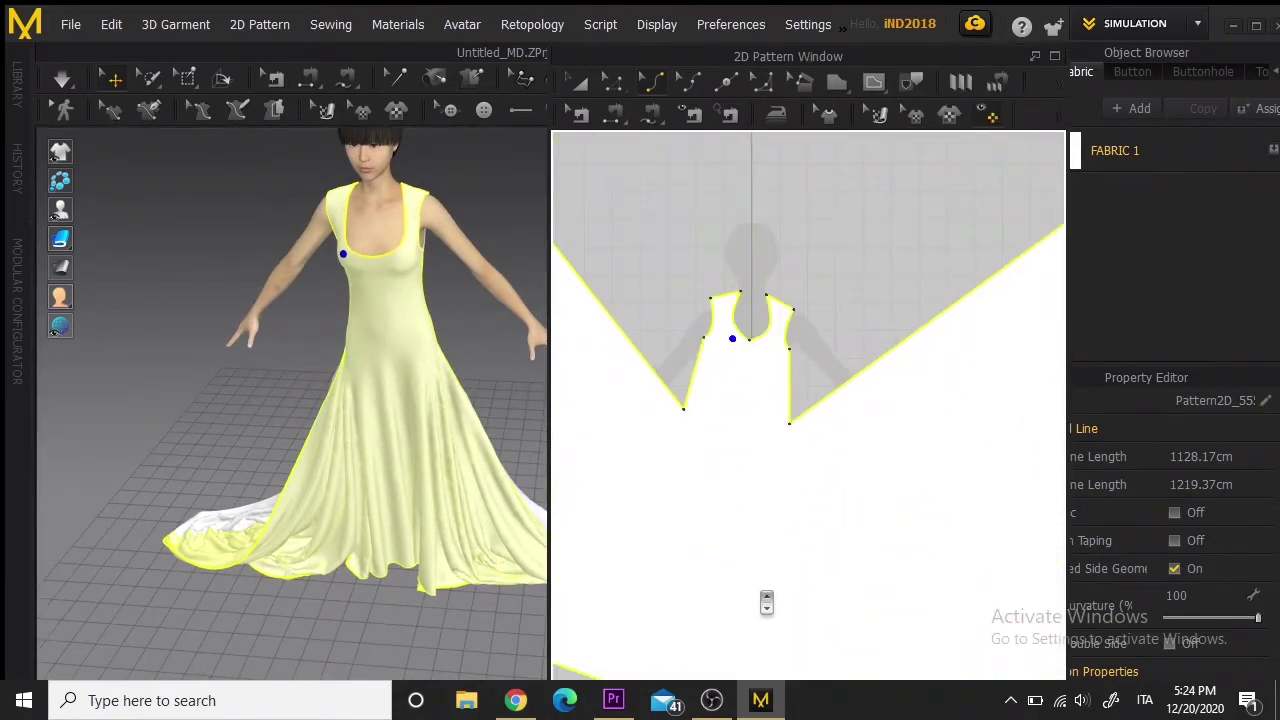
pyautogui.moveTo(767, 603); pyautogui.dragTo(790, 302, button='middle')
pyautogui.scroll(-3, 692, 352)
pyautogui.scroll(-2, 668, 491)
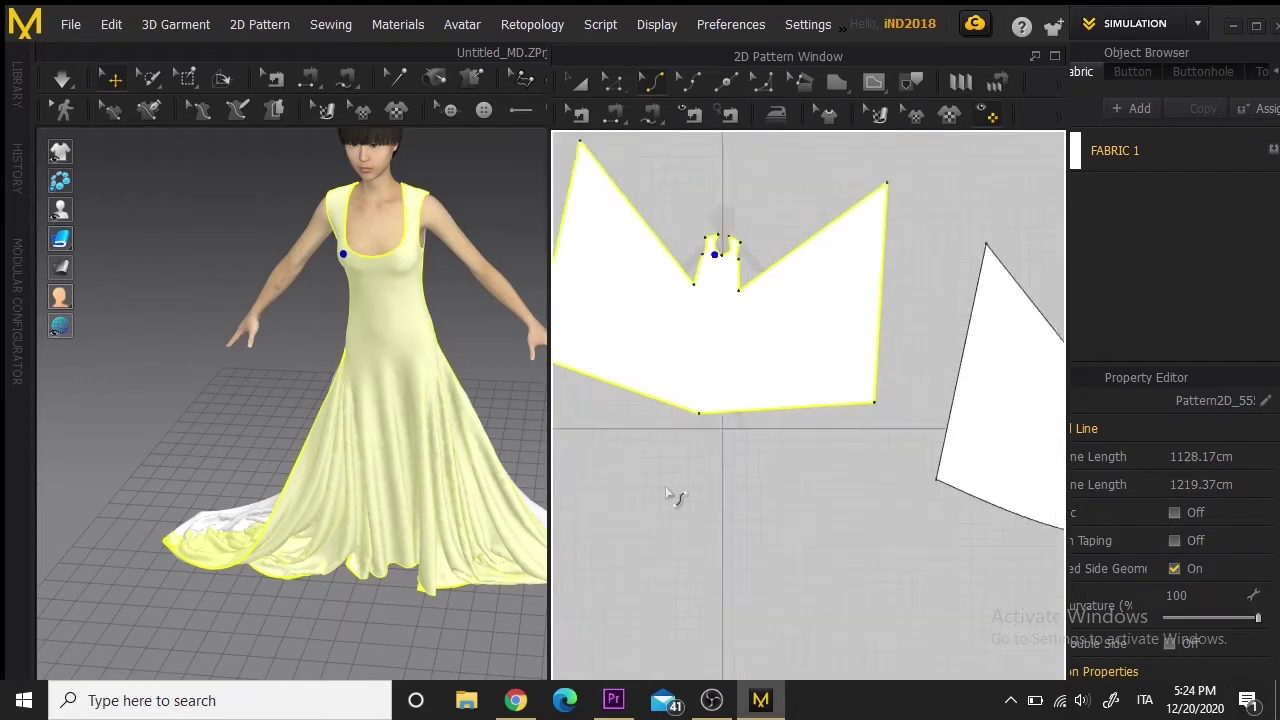
pyautogui.scroll(5, 749, 537)
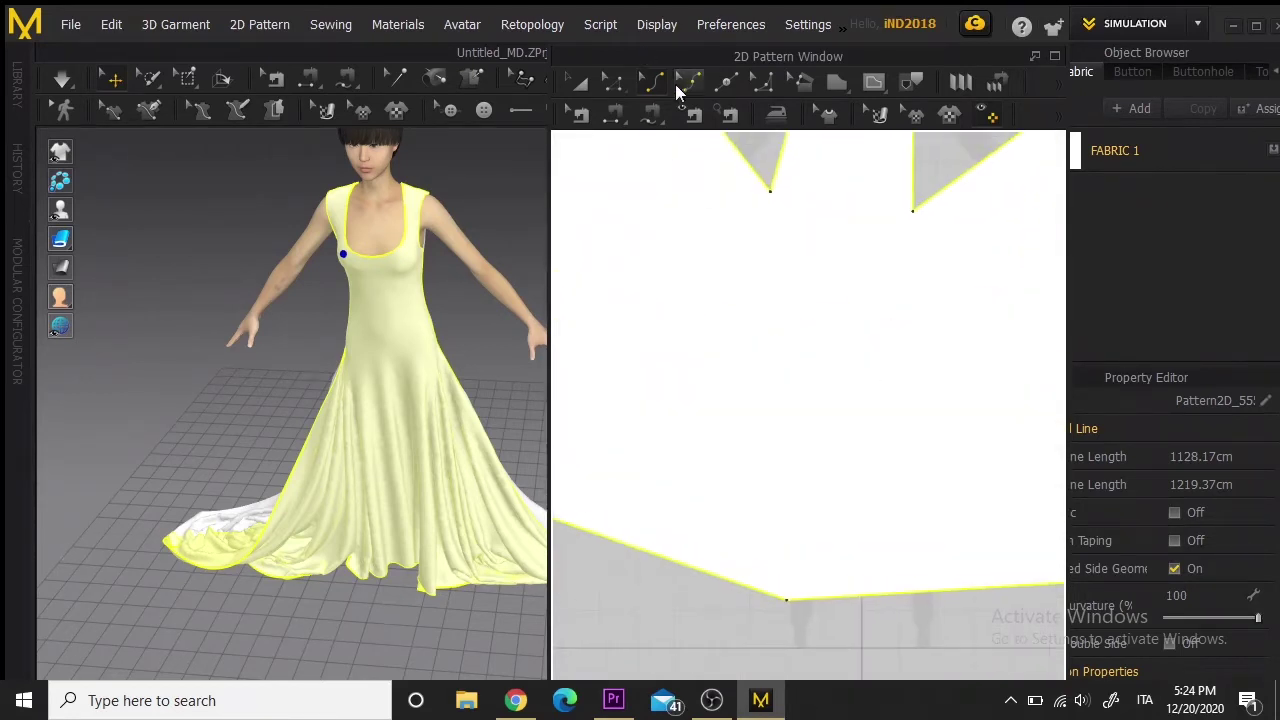
pyautogui.click(614, 85)
pyautogui.click(786, 606)
pyautogui.moveTo(787, 600); pyautogui.dragTo(821, 423)
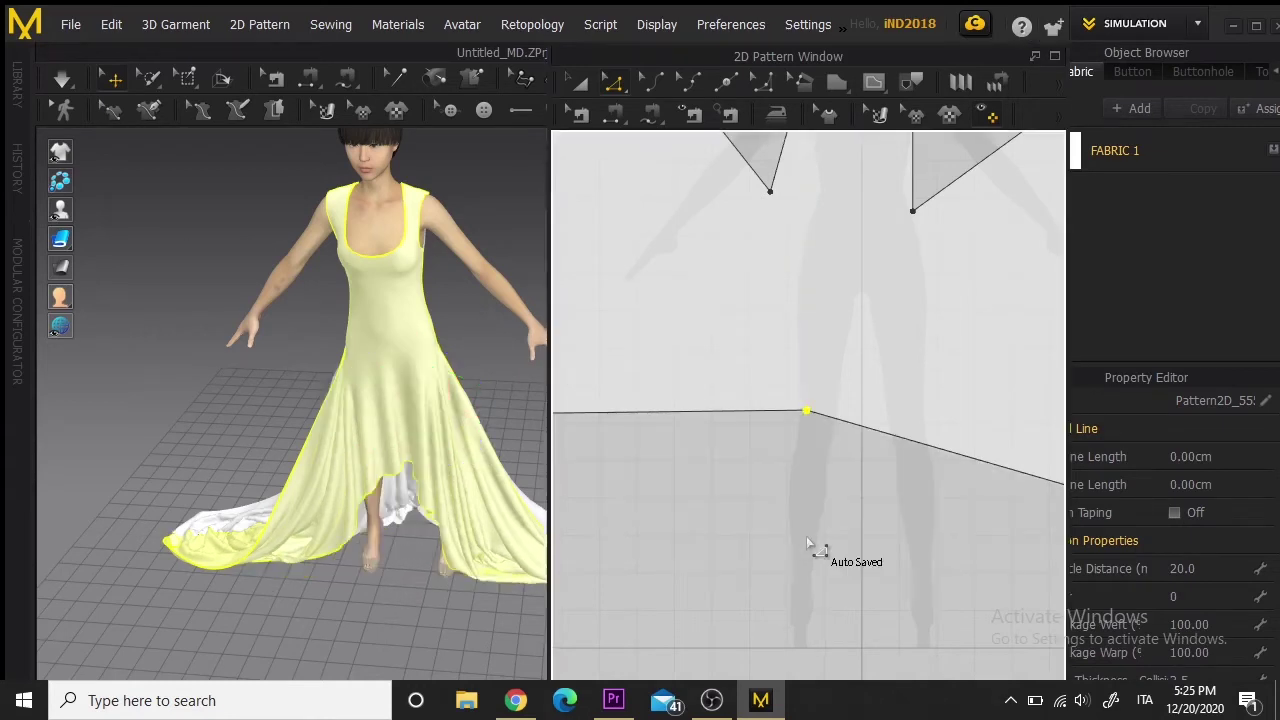
# Raise the front pattern's middle hem point further, to the avatar silhouette's upper thighs
pyautogui.scroll(-1, 790, 553)
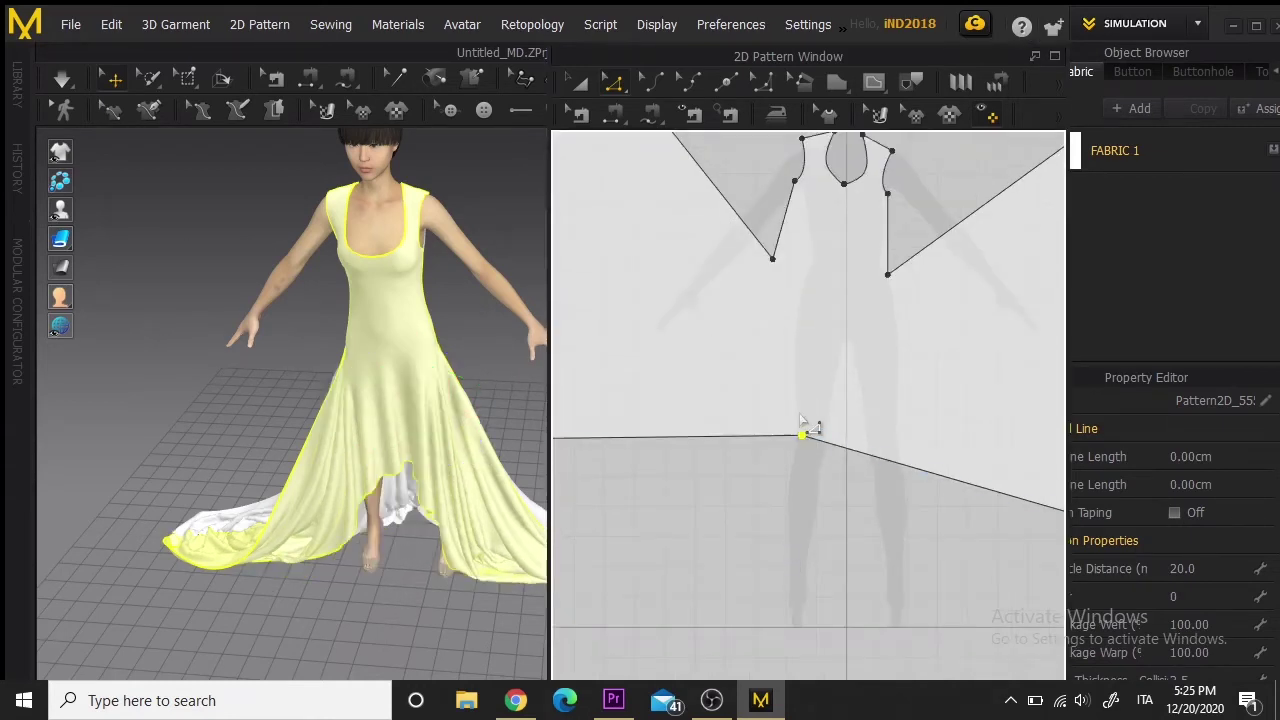
pyautogui.moveTo(798, 441); pyautogui.dragTo(815, 386)
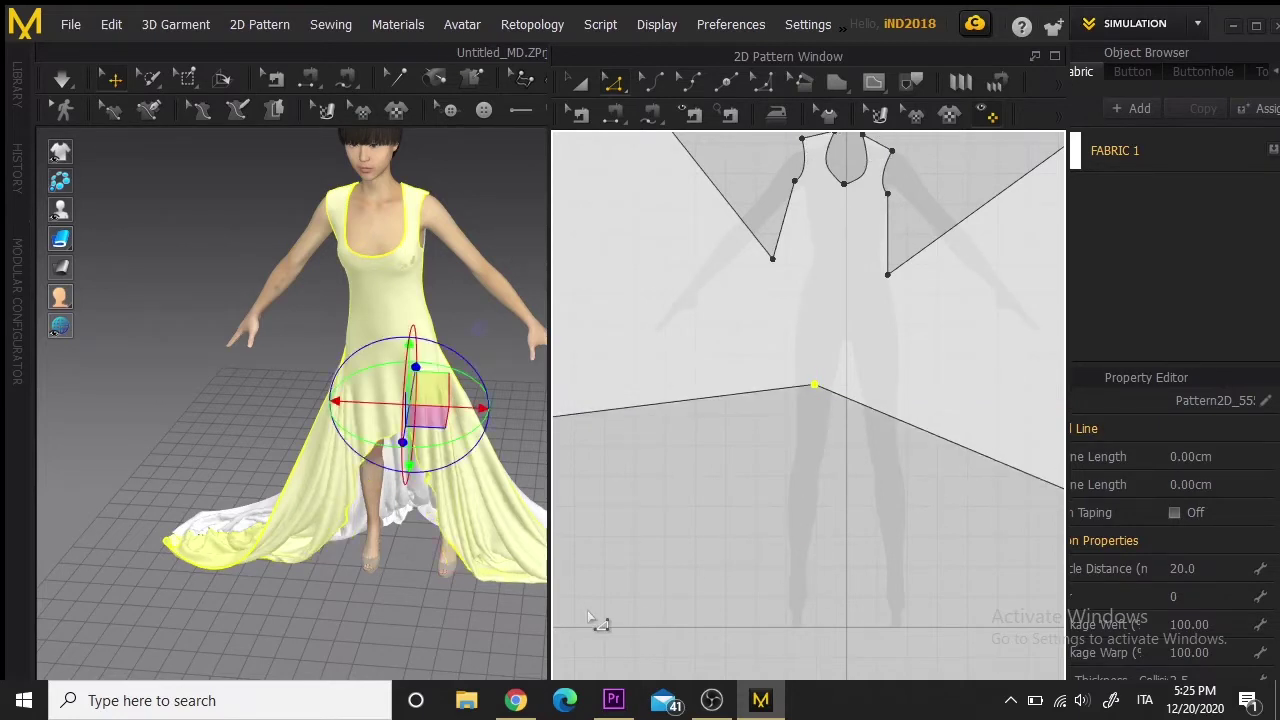
pyautogui.click(674, 527)
# Run the simulation with the dress seen from behind and pull the back hem outward to spread the train
pyautogui.moveTo(298, 628); pyautogui.dragTo(470, 562, button='right')
pyautogui.moveTo(90, 597); pyautogui.dragTo(458, 645, button='right')
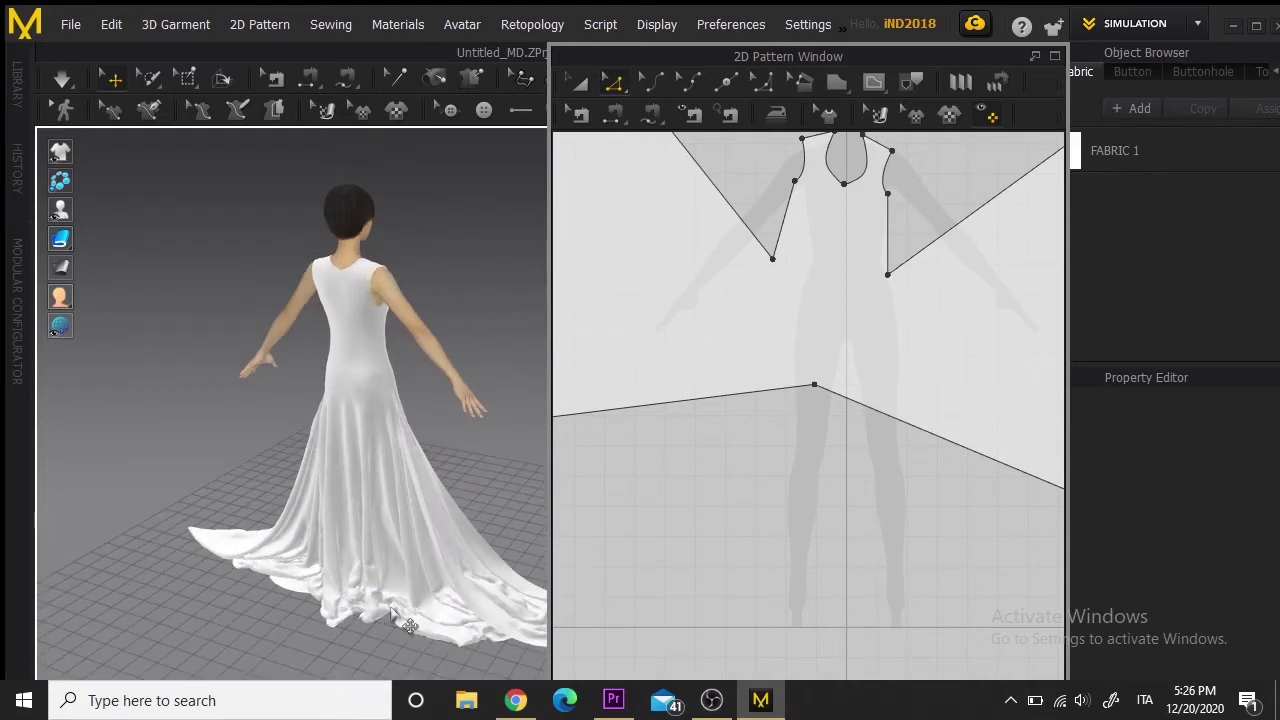
pyautogui.press('space')
pyautogui.moveTo(387, 616); pyautogui.dragTo(412, 700)
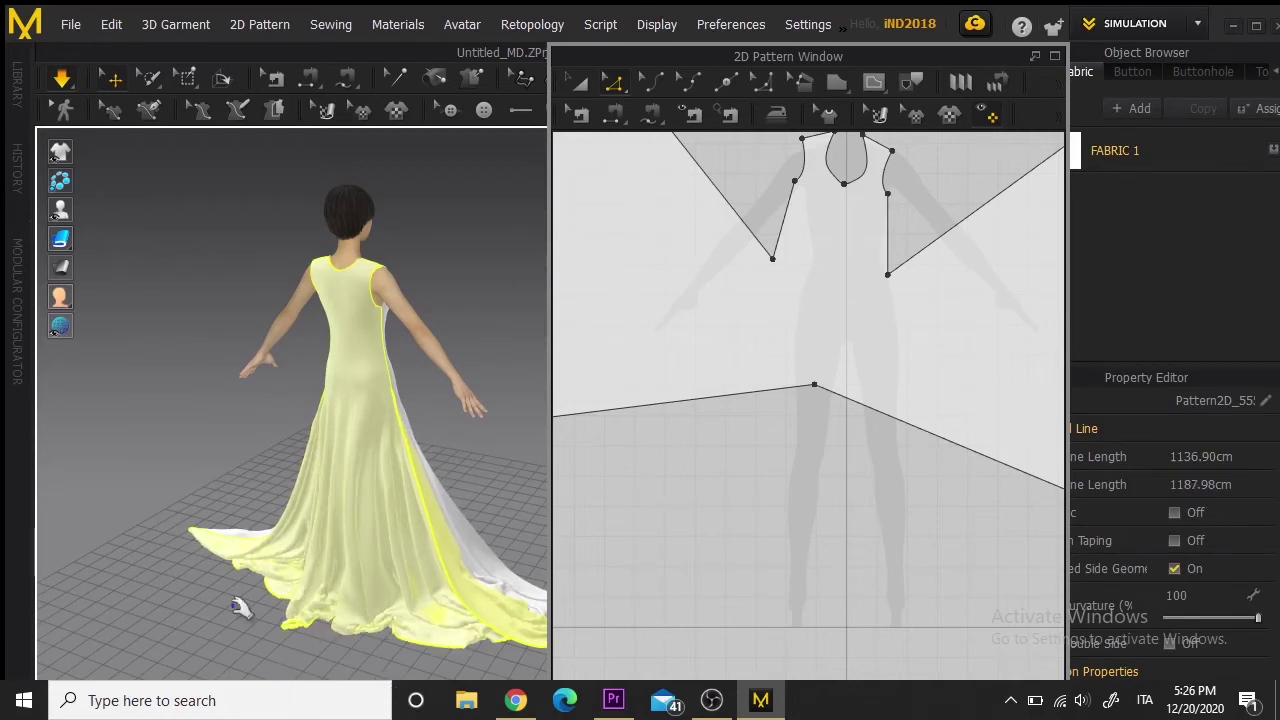
pyautogui.moveTo(241, 607)
pyautogui.mouseDown()
pyautogui.moveTo(160, 674)
pyautogui.moveTo(251, 591)
pyautogui.moveTo(194, 640)
pyautogui.moveTo(222, 586)
pyautogui.mouseUp()
# Pull the skirt's train backward from the side view so that it trails behind the avatar
pyautogui.moveTo(470, 637); pyautogui.dragTo(342, 523, button='right')
pyautogui.moveTo(374, 570); pyautogui.dragTo(183, 530, button='right')
pyautogui.click(306, 592)
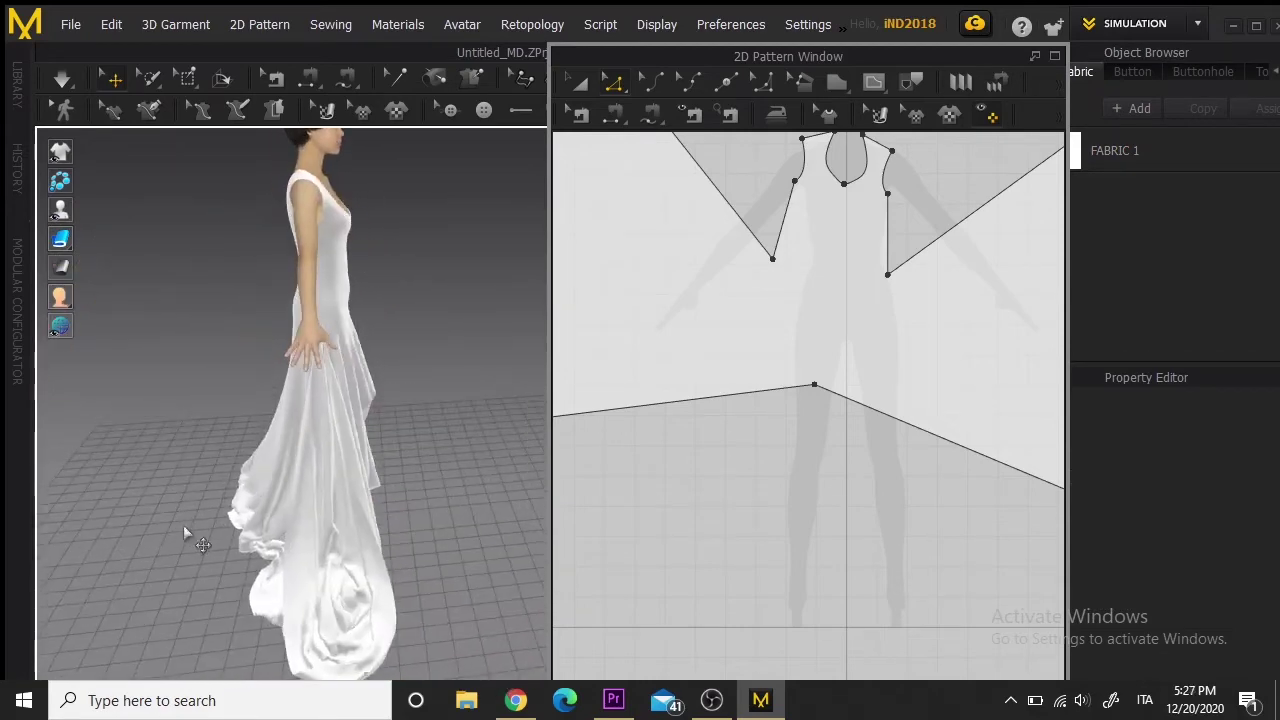
pyautogui.click(263, 610)
pyautogui.moveTo(202, 641)
pyautogui.mouseDown()
pyautogui.moveTo(8, 636)
pyautogui.moveTo(202, 643)
pyautogui.mouseUp()
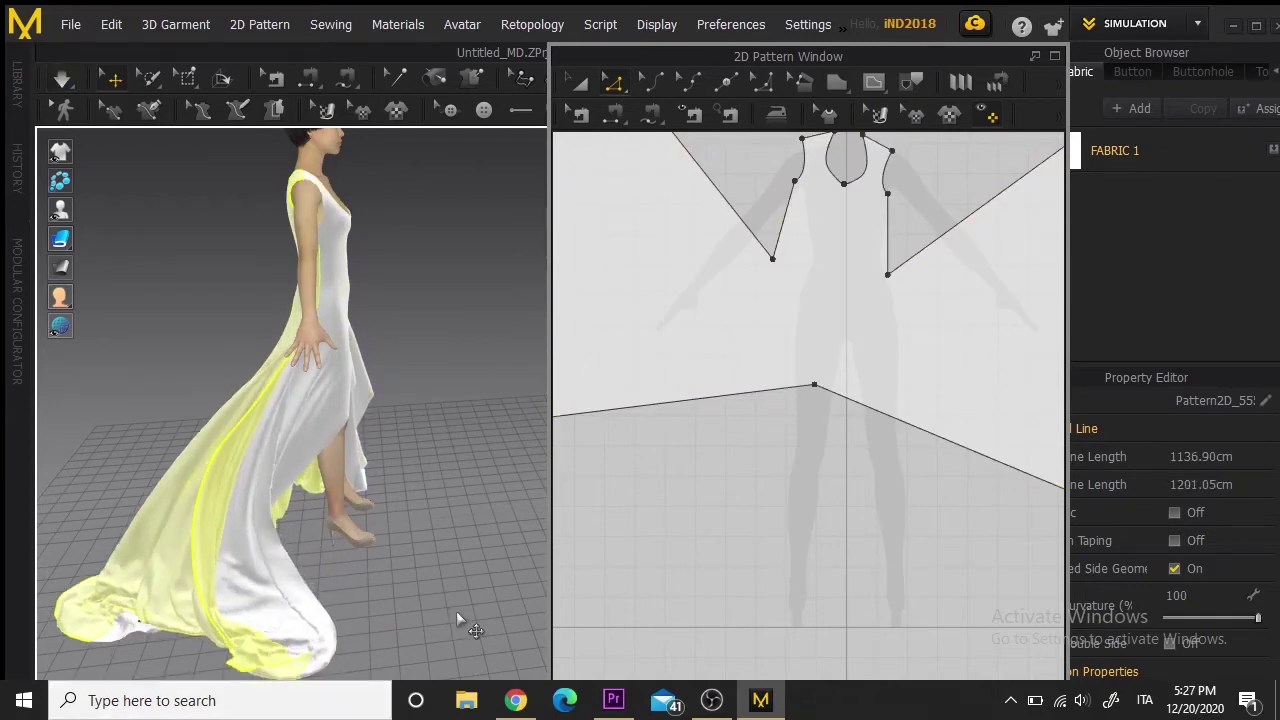
# Check the dress from the front, pull the back hem again from behind, and let the simulation settle the fabric
pyautogui.moveTo(457, 623); pyautogui.dragTo(262, 592, button='right')
pyautogui.moveTo(262, 592); pyautogui.dragTo(252, 592, button='middle')
pyautogui.click(252, 594)
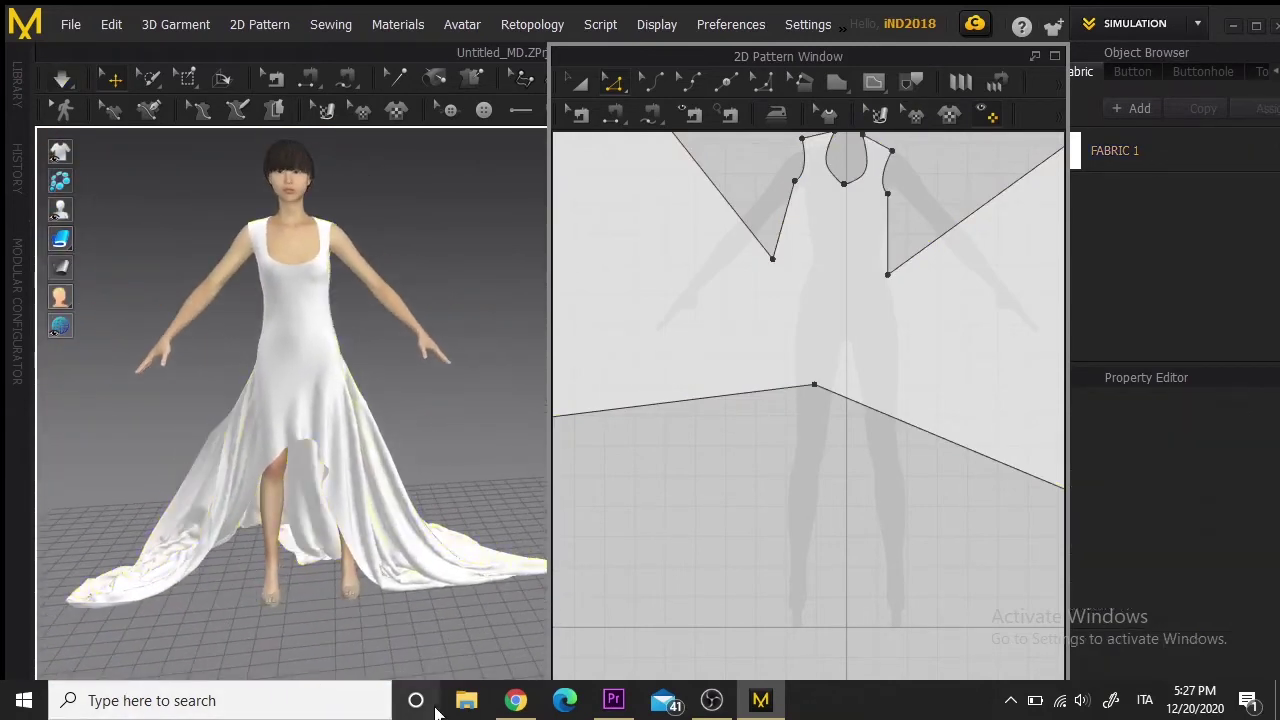
pyautogui.moveTo(473, 641); pyautogui.dragTo(517, 620, button='right')
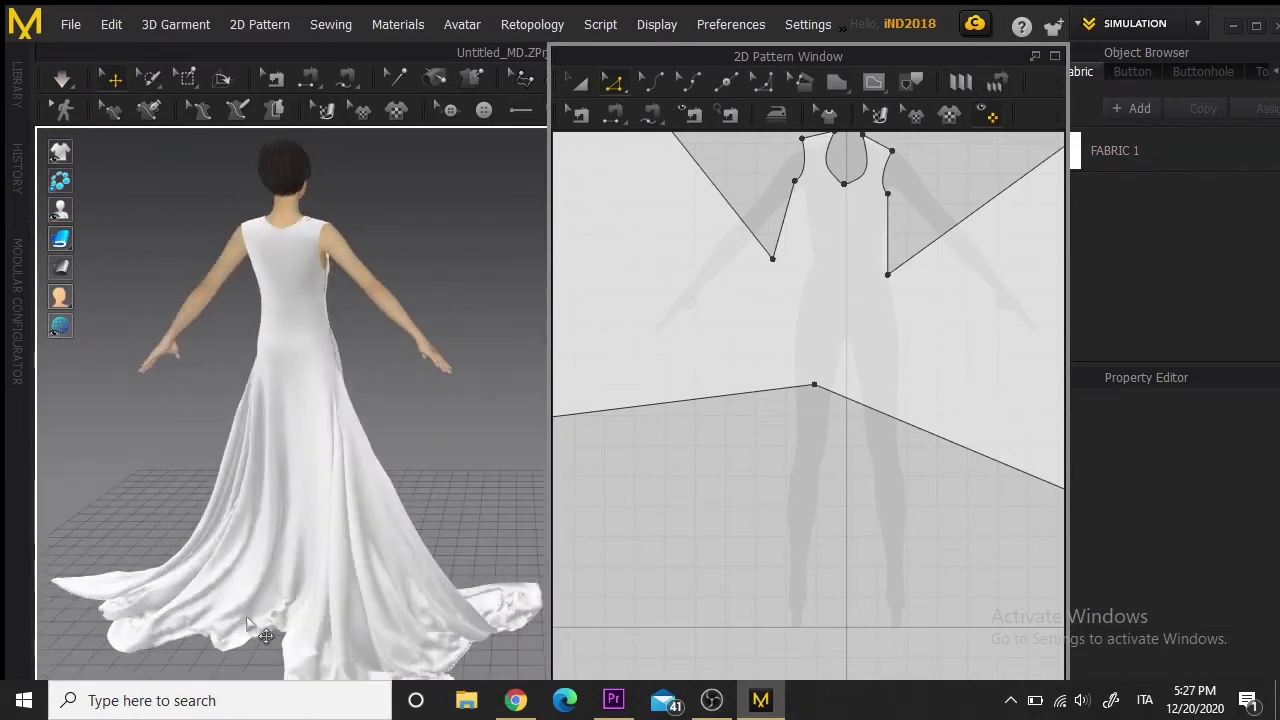
pyautogui.click(250, 625)
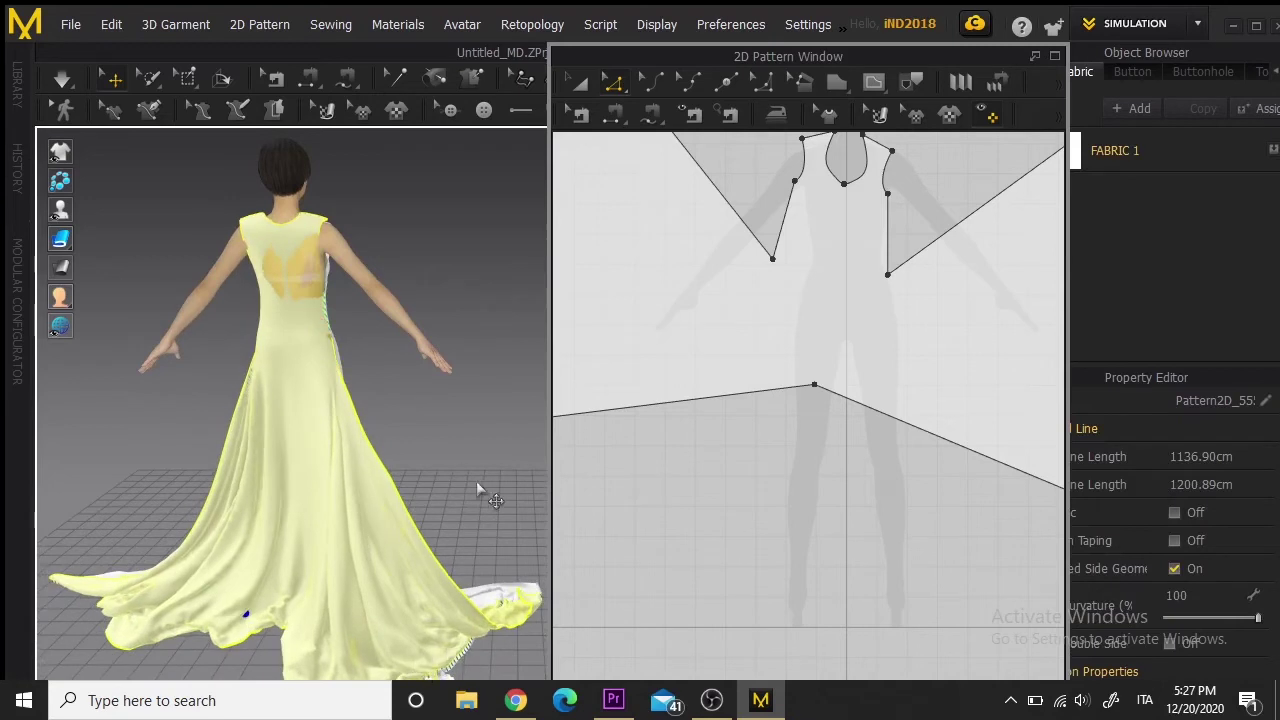
pyautogui.moveTo(478, 490); pyautogui.dragTo(489, 587, button='right')
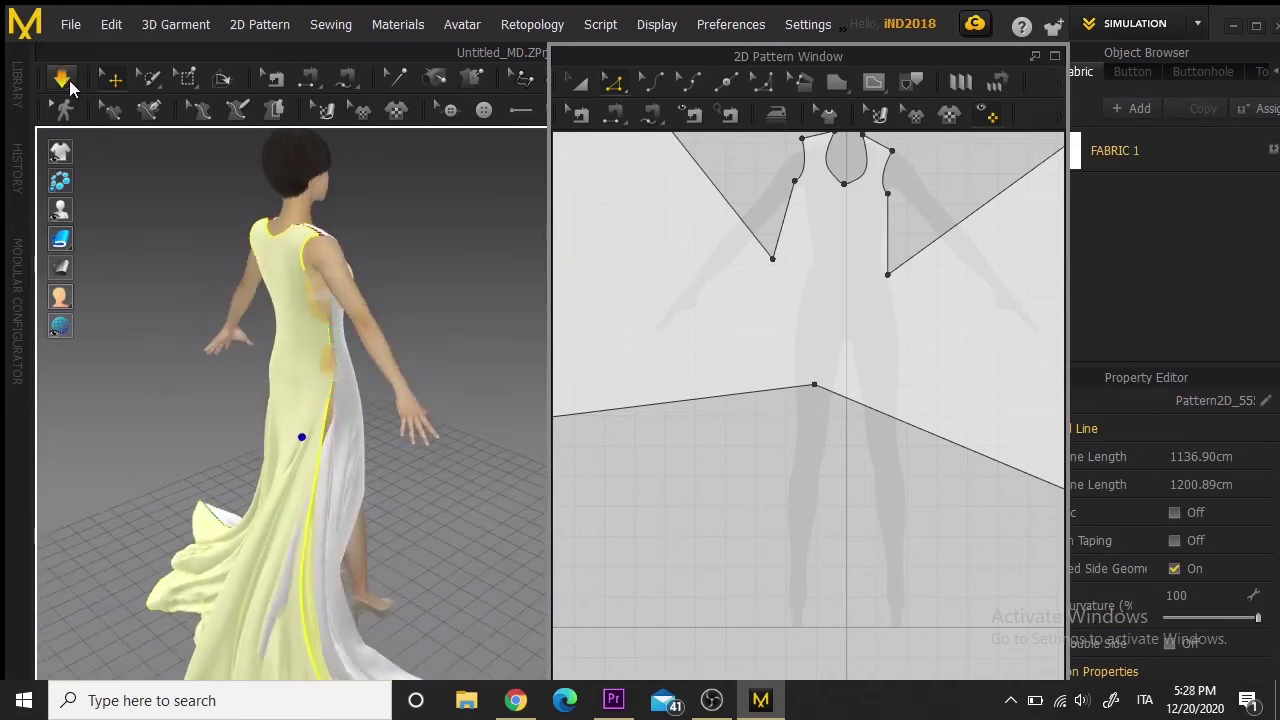
pyautogui.click(69, 84)
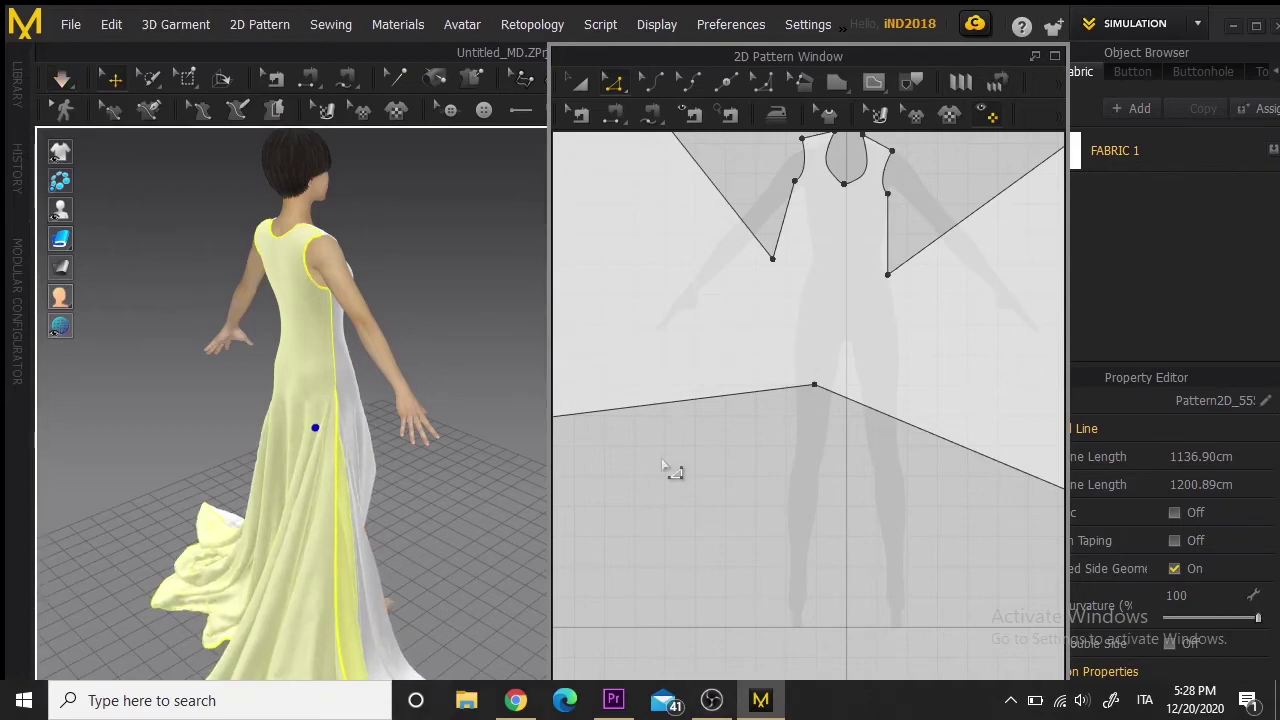
# Select the front panel on the avatar and inspect the whole dress from the front
pyautogui.moveTo(376, 594); pyautogui.dragTo(408, 628)
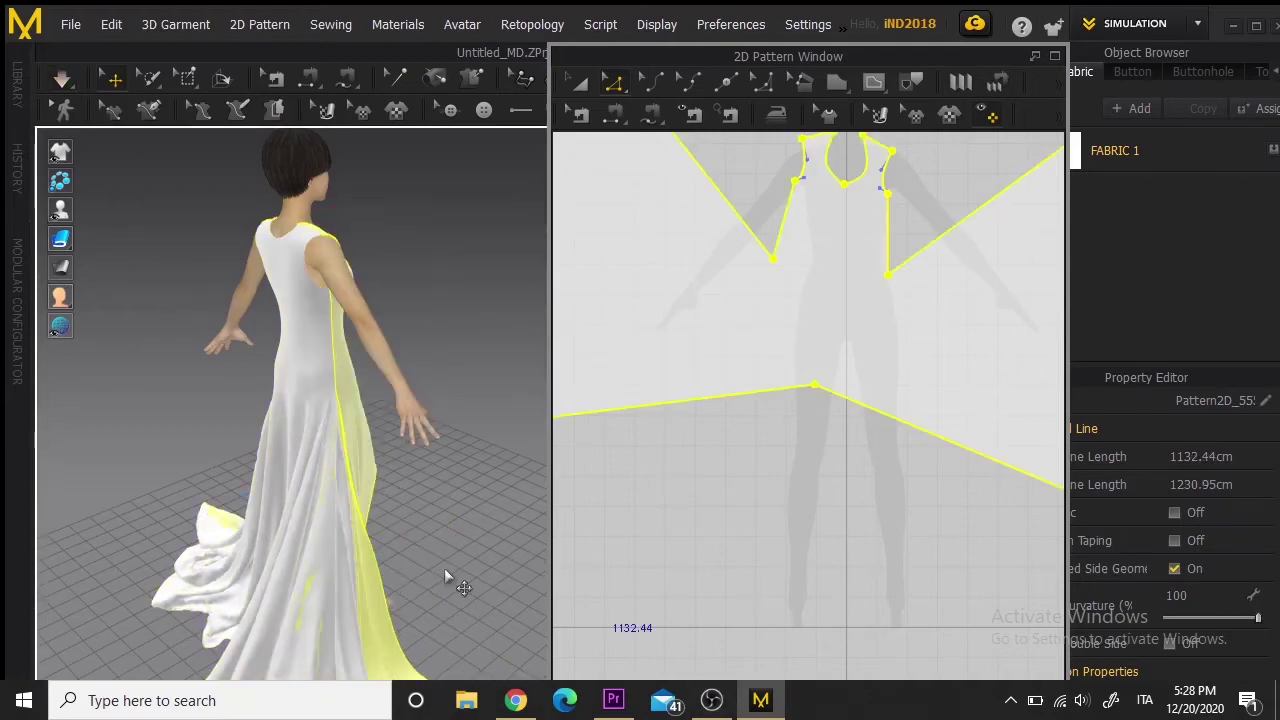
pyautogui.moveTo(459, 621); pyautogui.dragTo(137, 506, button='right')
pyautogui.moveTo(233, 577); pyautogui.dragTo(173, 502, button='middle')
pyautogui.scroll(-3, 306, 543)
pyautogui.moveTo(306, 543); pyautogui.dragTo(301, 592, button='middle')
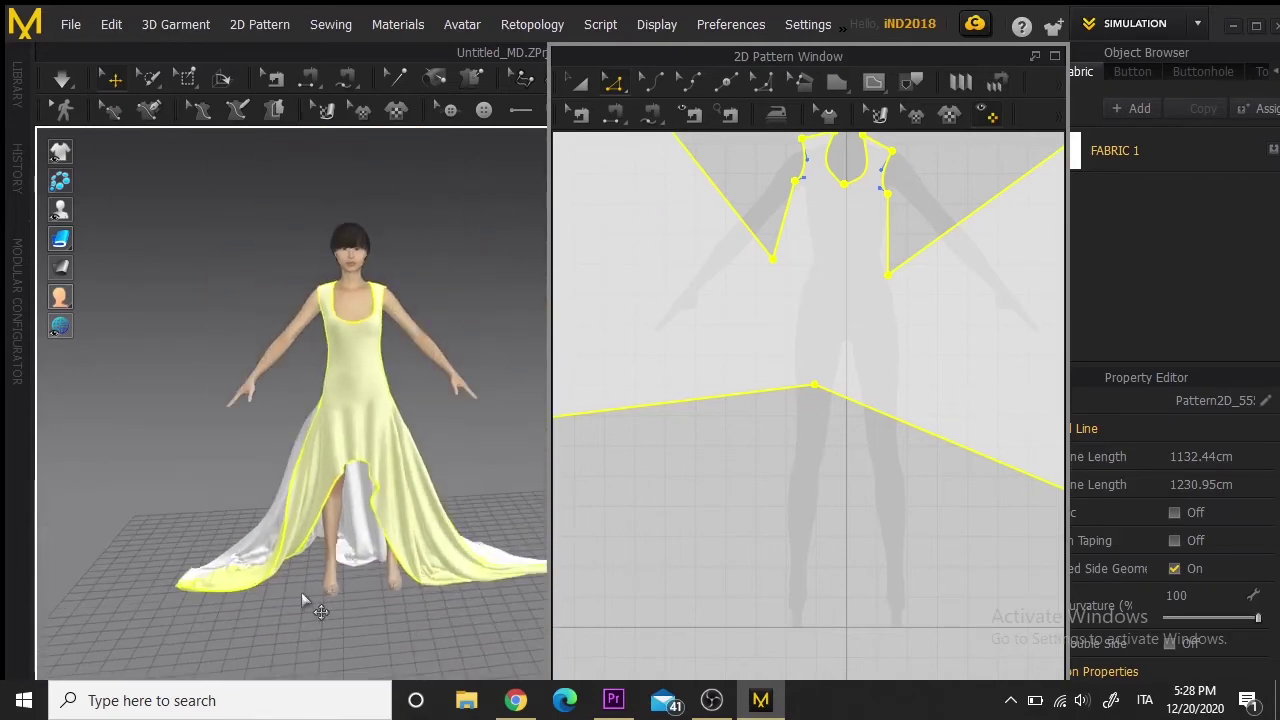
# Add a second fabric to the fabric list and set its physical preset to Silk_Crepede_Chine
pyautogui.scroll(-4, 845, 520)
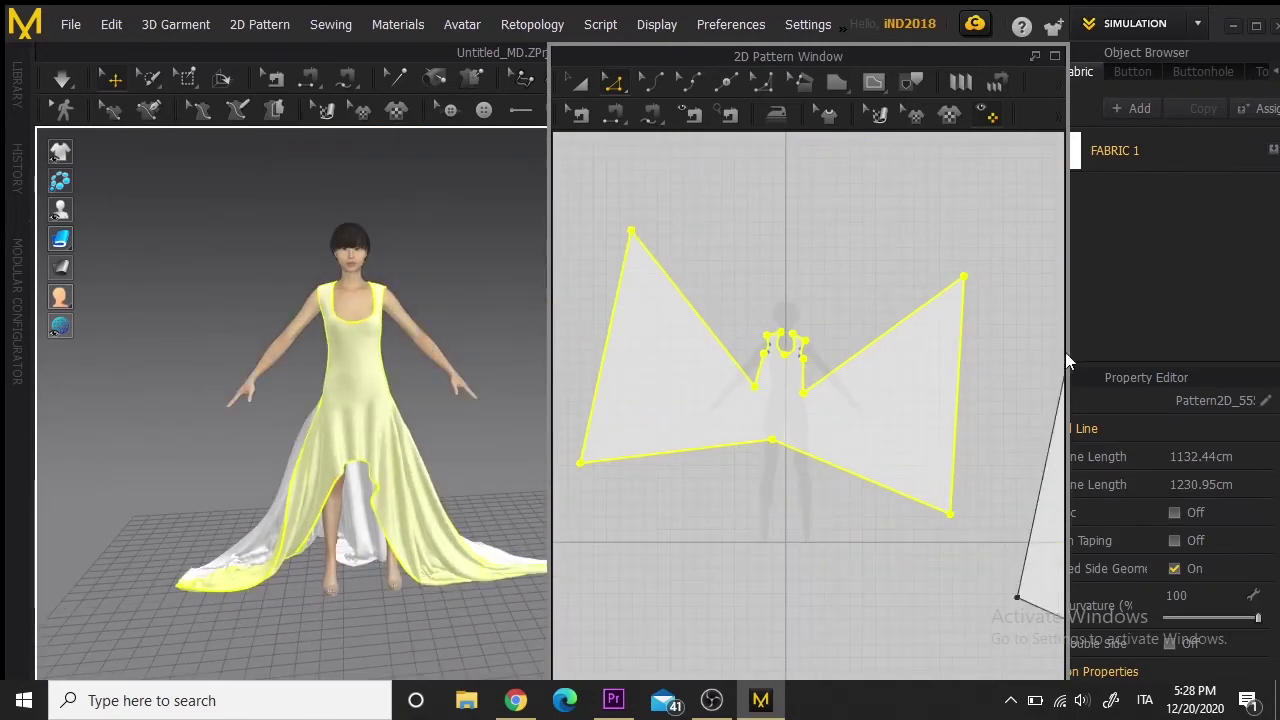
pyautogui.moveTo(1067, 354); pyautogui.dragTo(971, 320)
pyautogui.click(1131, 109)
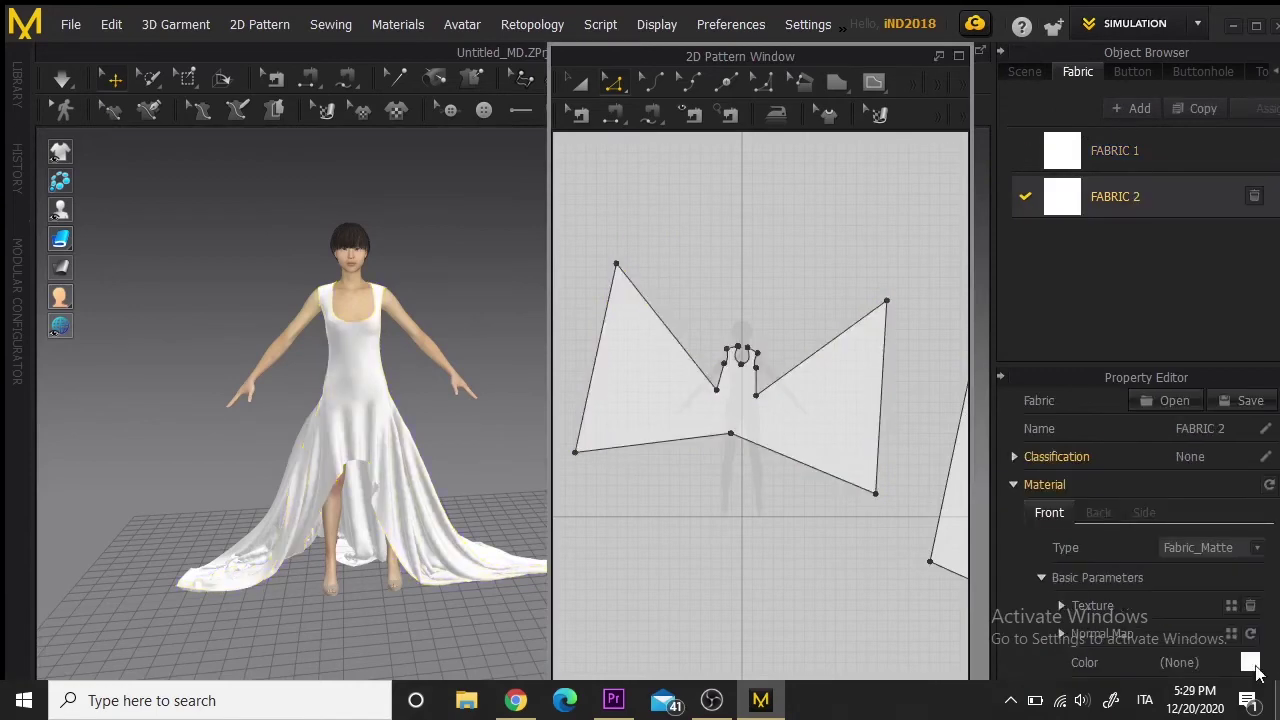
pyautogui.scroll(-5, 1211, 614)
pyautogui.click(1210, 612)
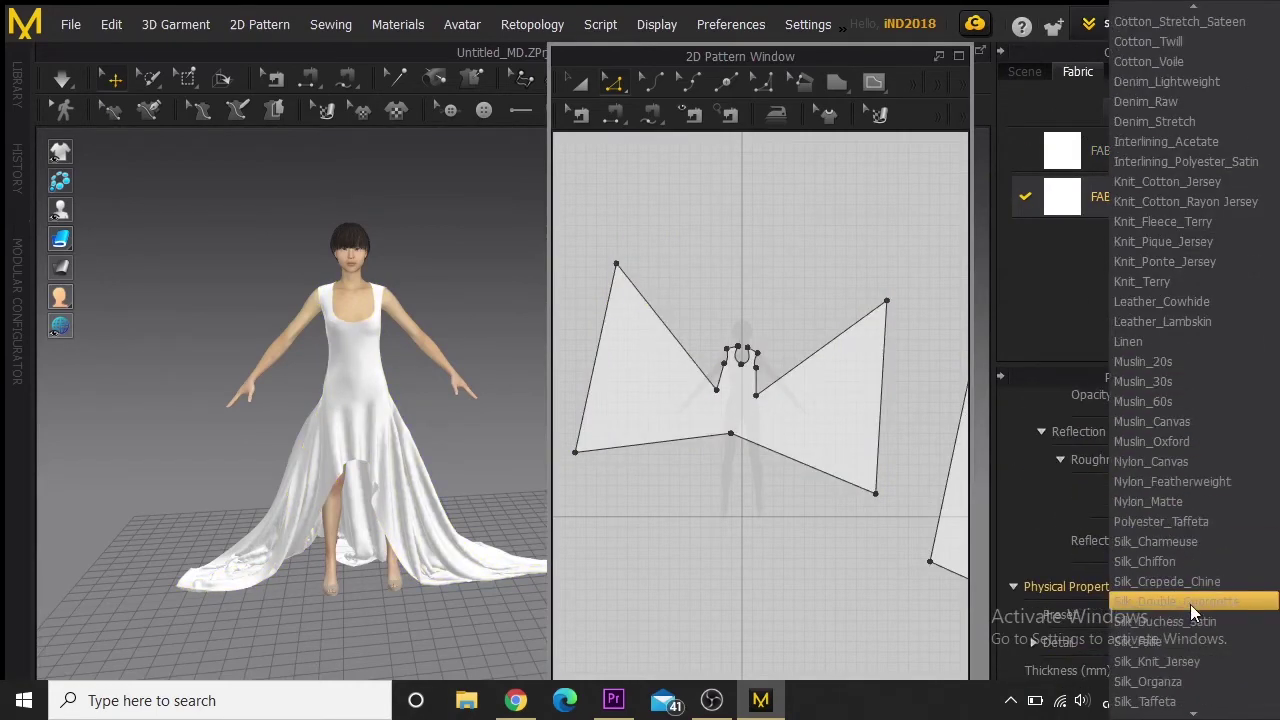
pyautogui.click(1165, 580)
# Rename the new fabric as SILK and set its color to black
pyautogui.scroll(5, 1137, 494)
pyautogui.click(1230, 427)
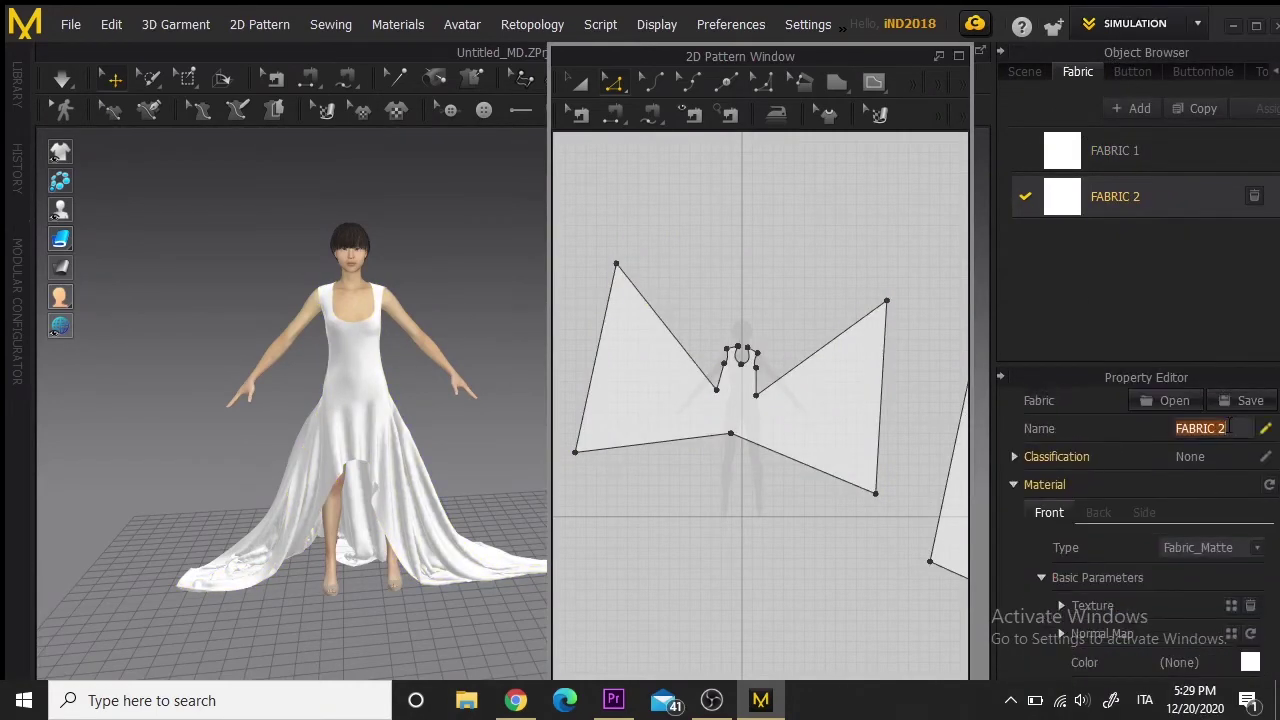
pyautogui.press('Return')
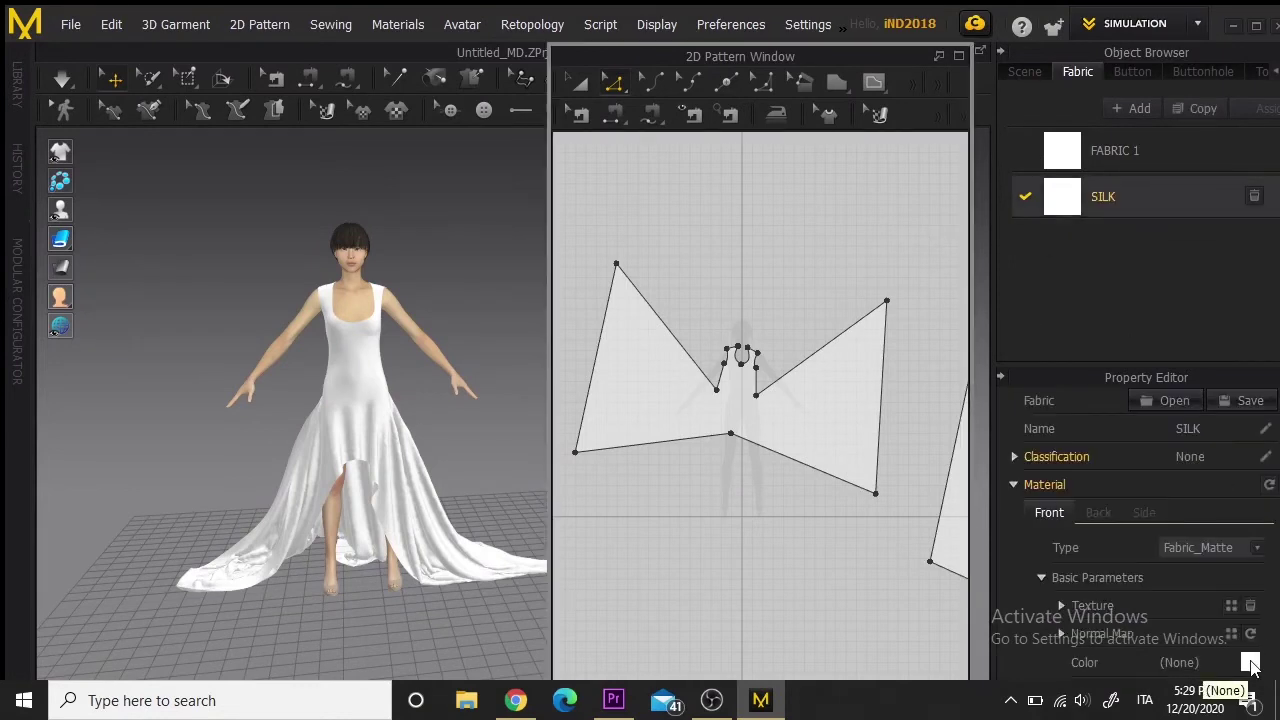
pyautogui.click(1250, 664)
pyautogui.click(598, 444)
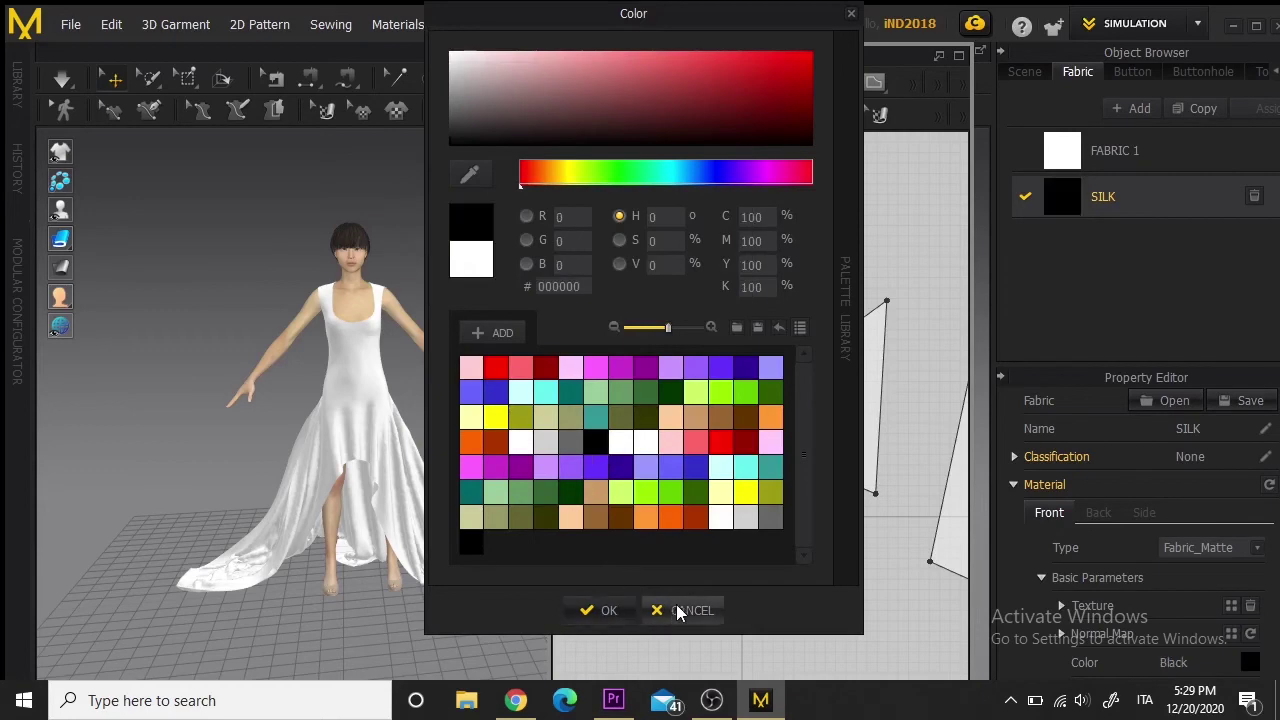
pyautogui.click(606, 610)
# Apply the black SILK fabric to the front pattern piece and the back pattern piece of the dress
pyautogui.moveTo(855, 402); pyautogui.dragTo(855, 402)
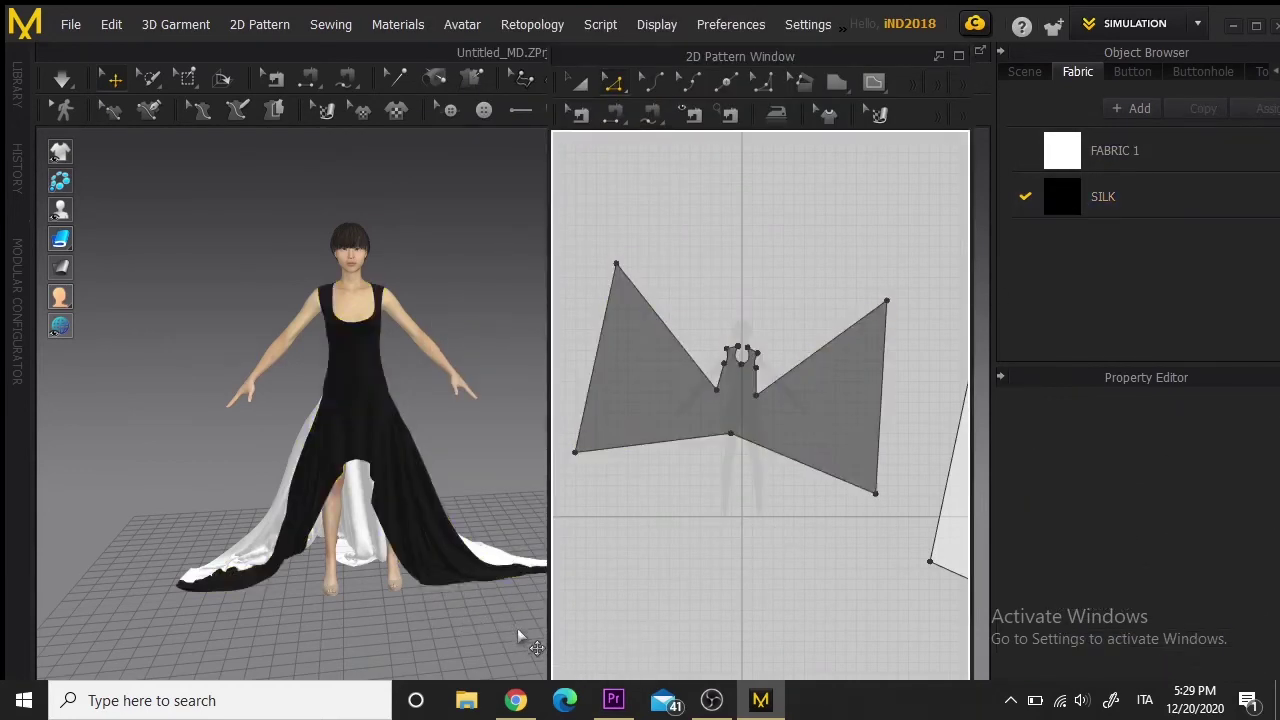
pyautogui.moveTo(486, 628); pyautogui.dragTo(398, 634, button='middle')
pyautogui.moveTo(500, 580); pyautogui.dragTo(526, 598, button='right')
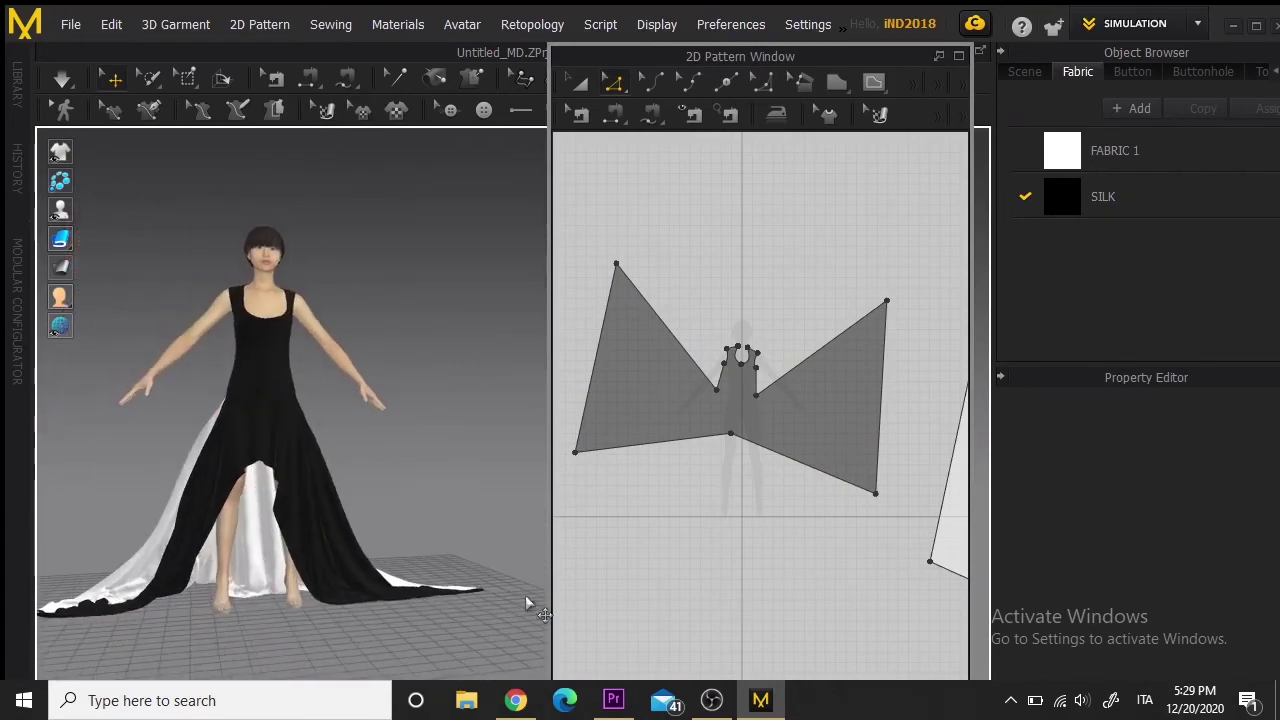
pyautogui.moveTo(838, 535); pyautogui.dragTo(758, 577, button='middle')
pyautogui.scroll(-2, 734, 529)
pyautogui.moveTo(734, 529); pyautogui.dragTo(721, 514, button='middle')
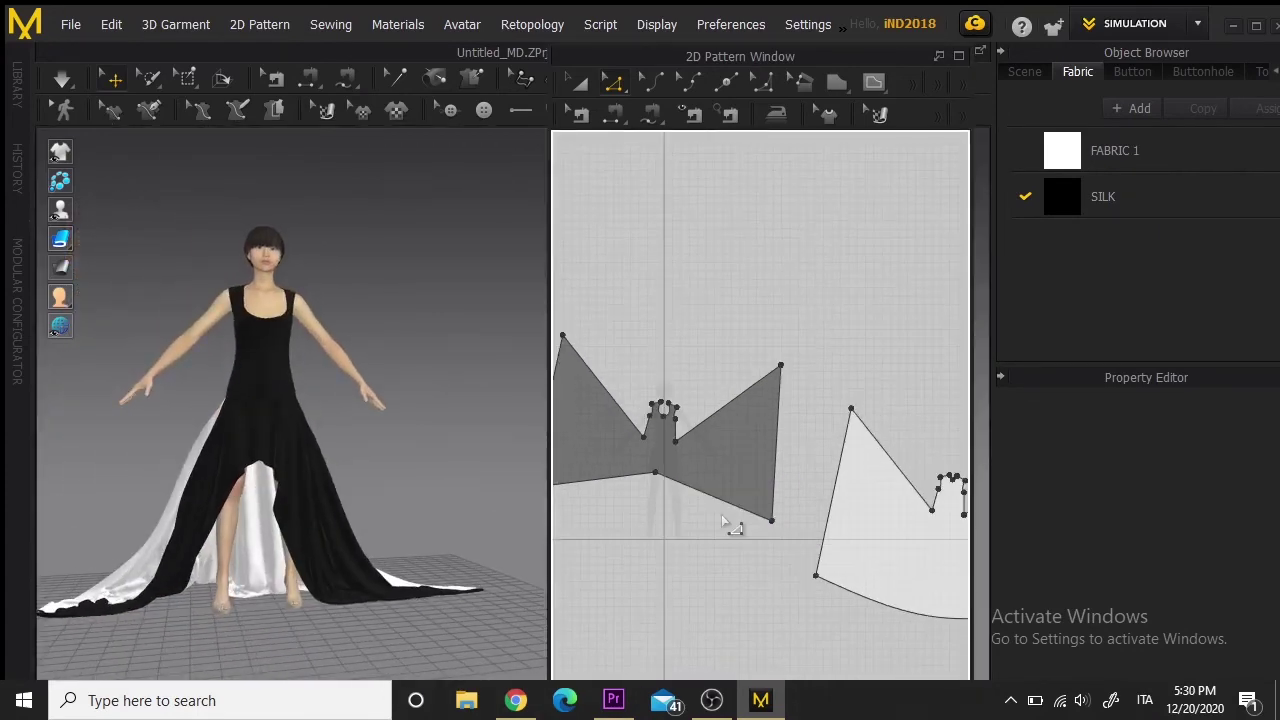
pyautogui.moveTo(1100, 196); pyautogui.dragTo(875, 568)
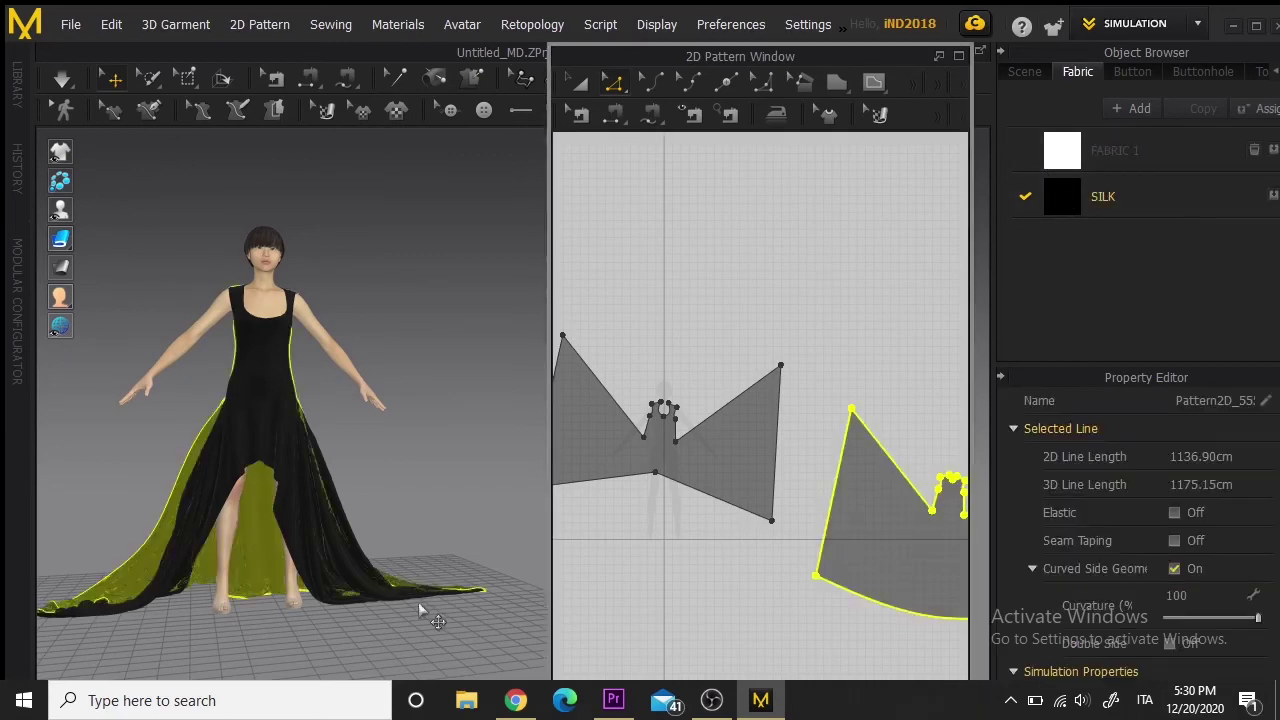
pyautogui.moveTo(491, 616)
pyautogui.mouseDown(button='right')
pyautogui.moveTo(477, 648)
pyautogui.moveTo(491, 631)
pyautogui.mouseUp(button='right')
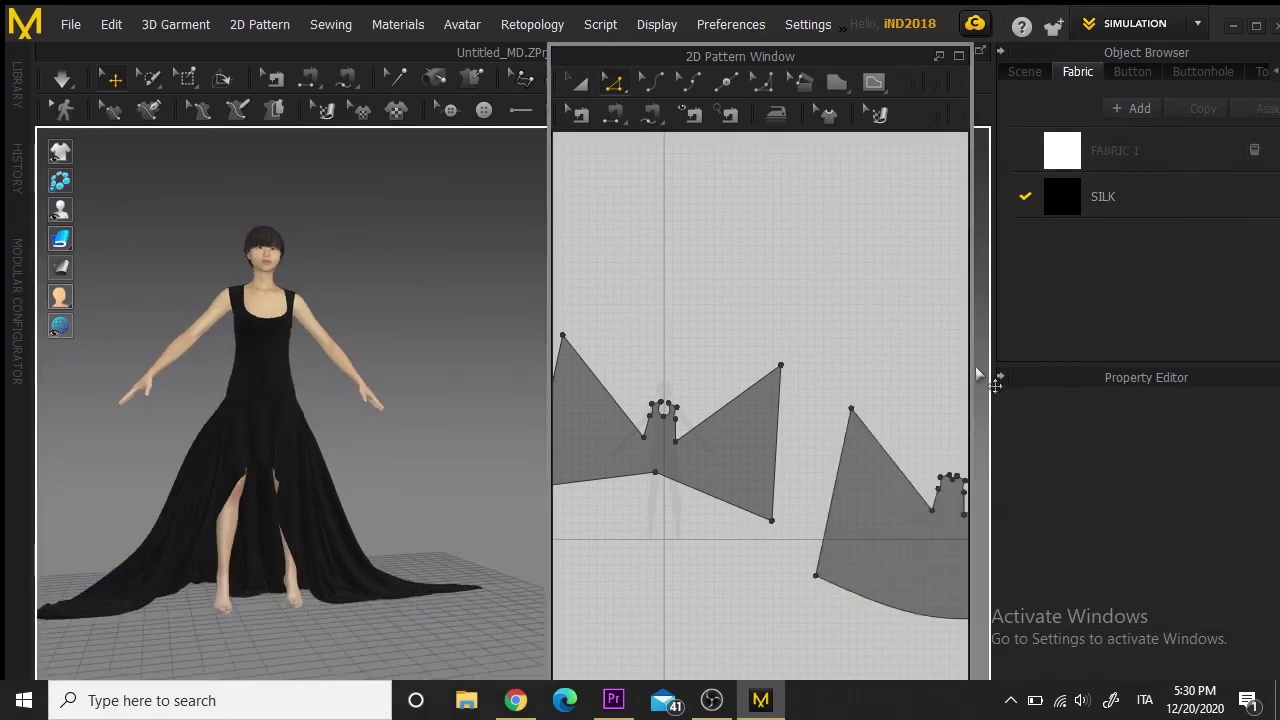
# Enlarge the 3D view and inspect the all-black dress on the avatar
pyautogui.moveTo(995, 386); pyautogui.dragTo(1123, 349)
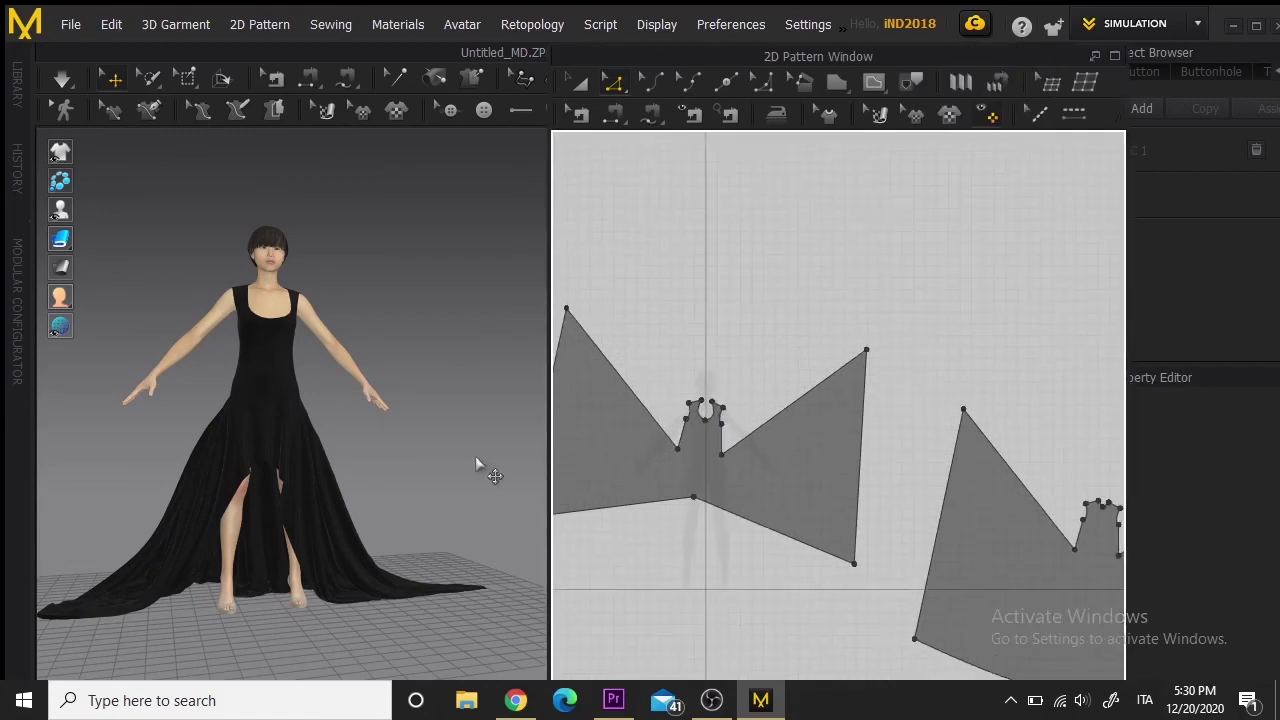
pyautogui.moveTo(543, 537); pyautogui.dragTo(1000, 523)
pyautogui.moveTo(547, 541); pyautogui.dragTo(730, 518, button='right')
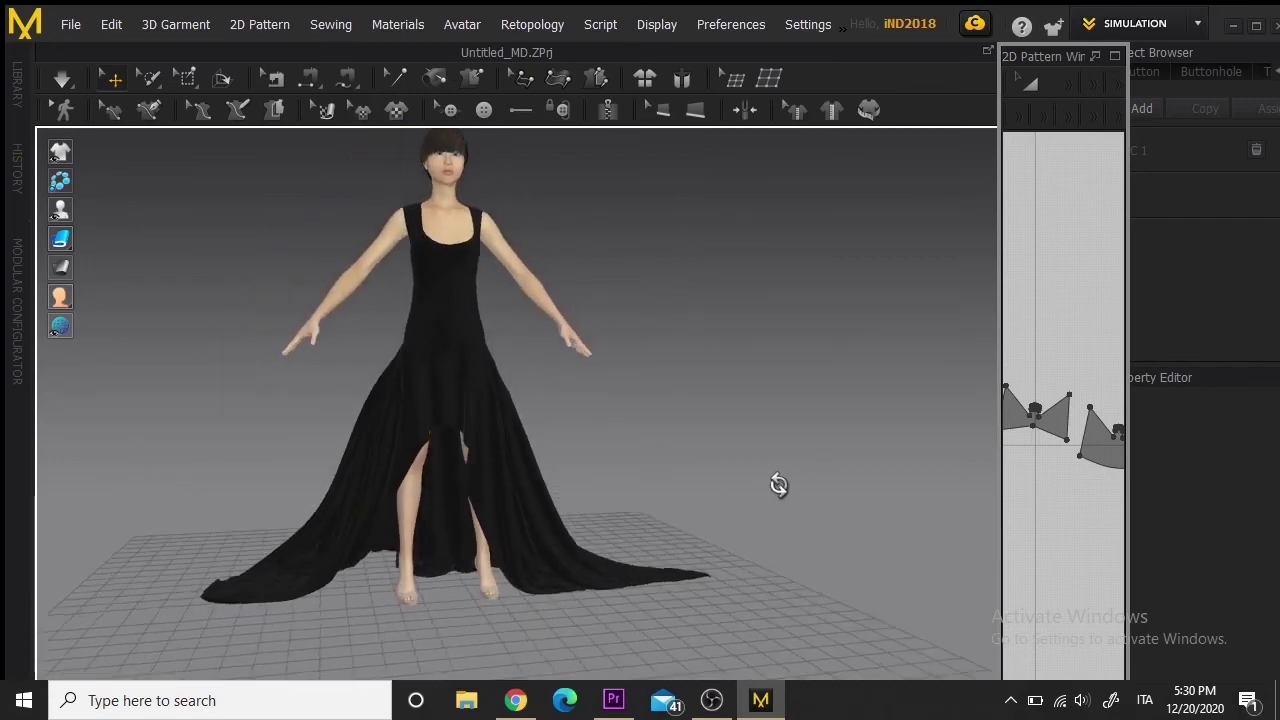